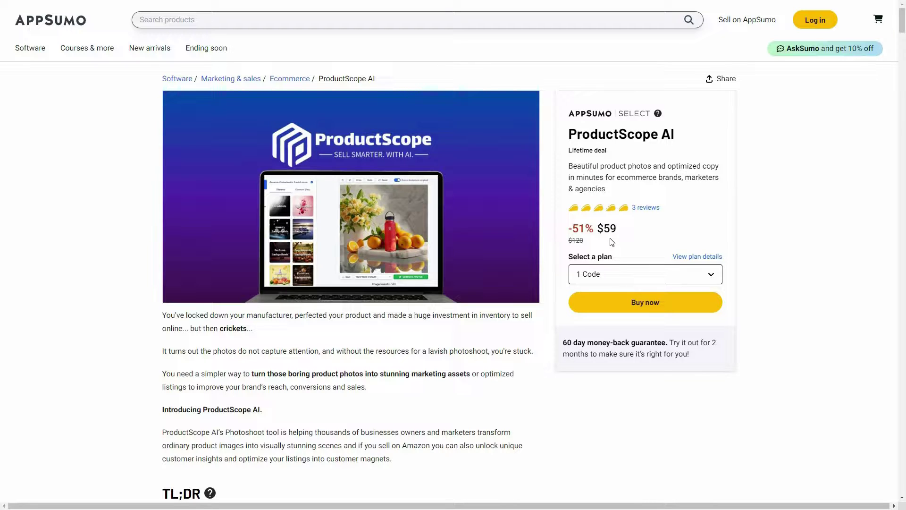
Jump to the deal's Plans & features section and review the deal terms and Plan 1–3 cards.
scroll(232, 77, down, 3)
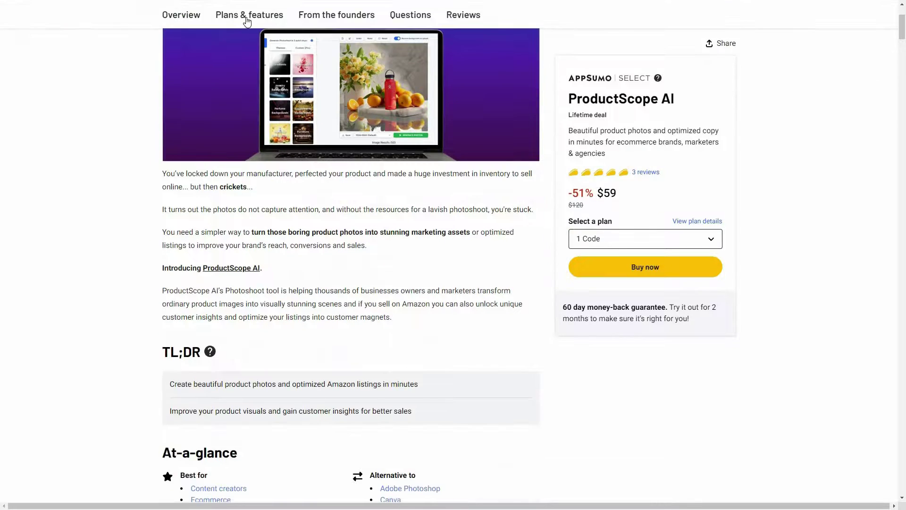
click(247, 16)
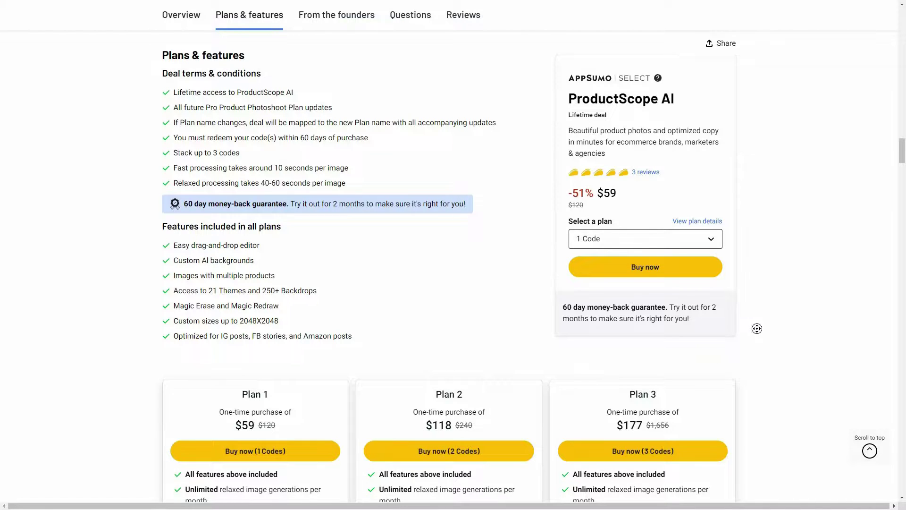
scroll(748, 370, down, 1)
scroll(356, 435, down, 4)
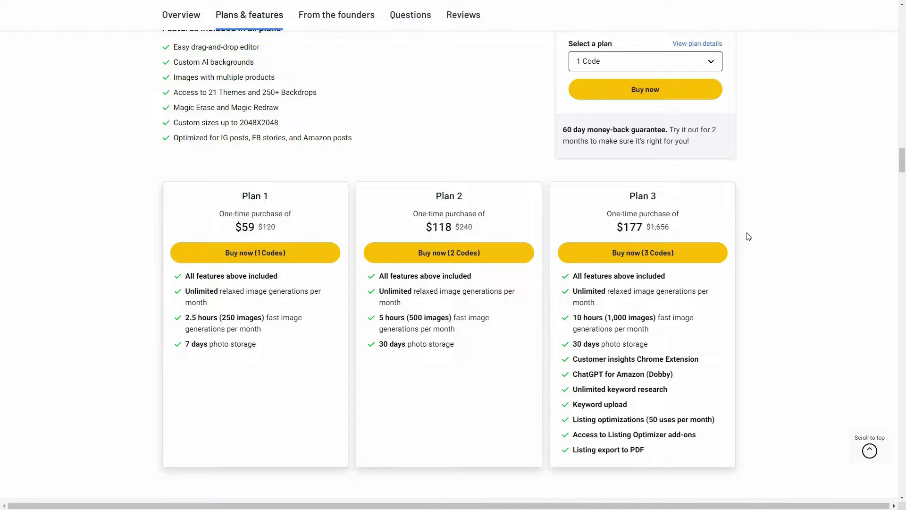
scroll(766, 231, up, 1)
scroll(763, 244, up, 2)
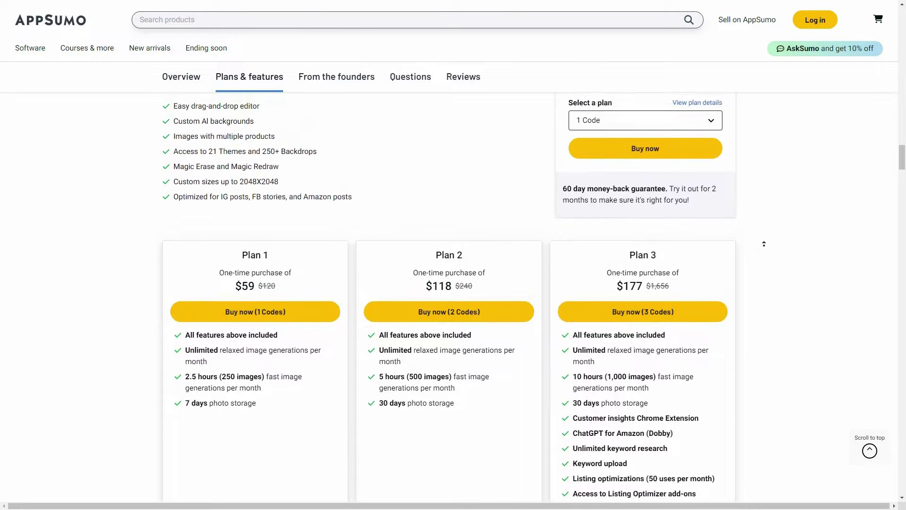
scroll(751, 260, up, 3)
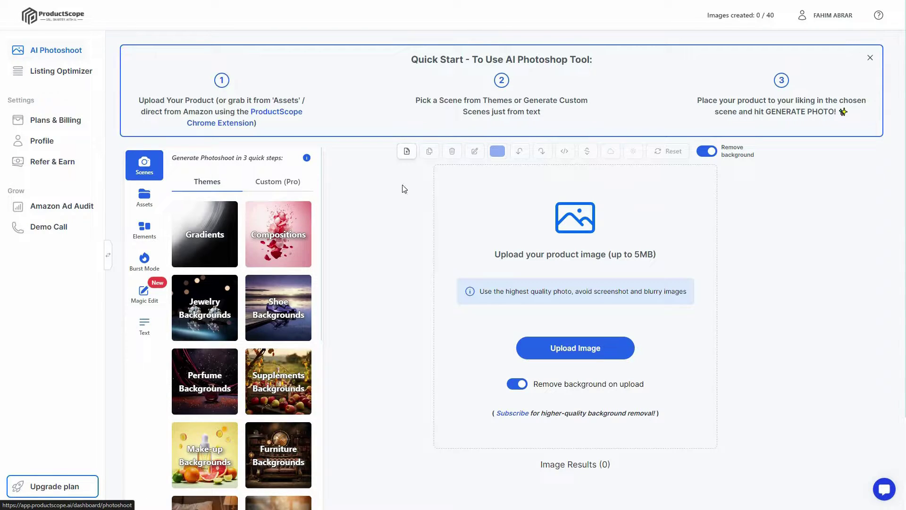
Upload the green bottle photo to the canvas with Remove background on upload enabled.
click(579, 353)
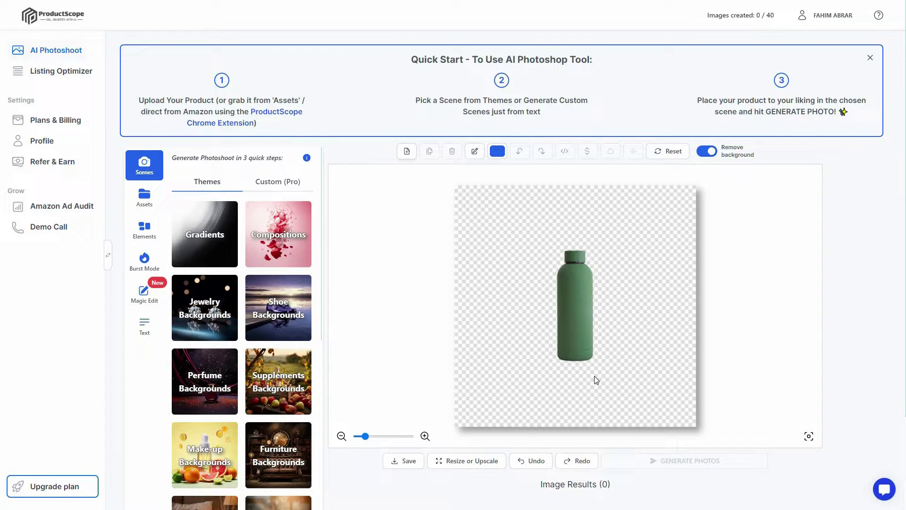
Shrink the bottle slightly and reposition it near the canvas centre.
click(578, 281)
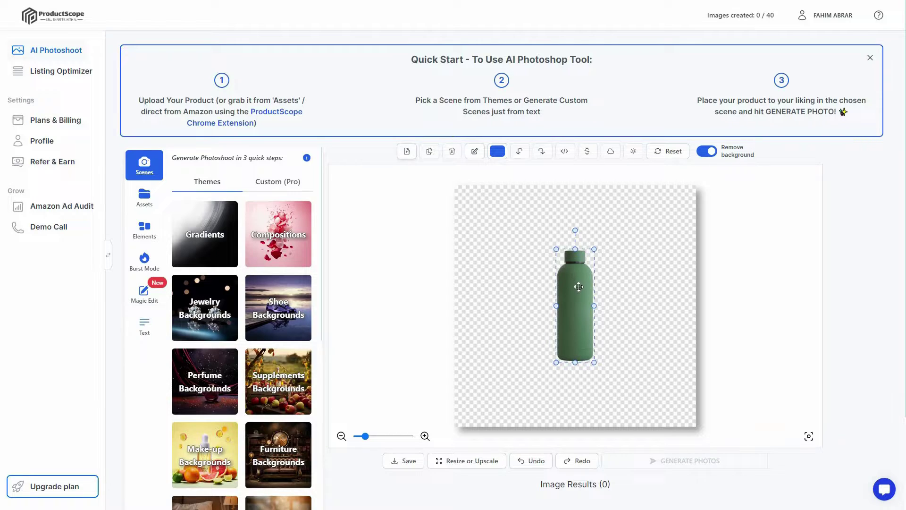
drag(548, 282, 553, 313)
drag(553, 371, 557, 369)
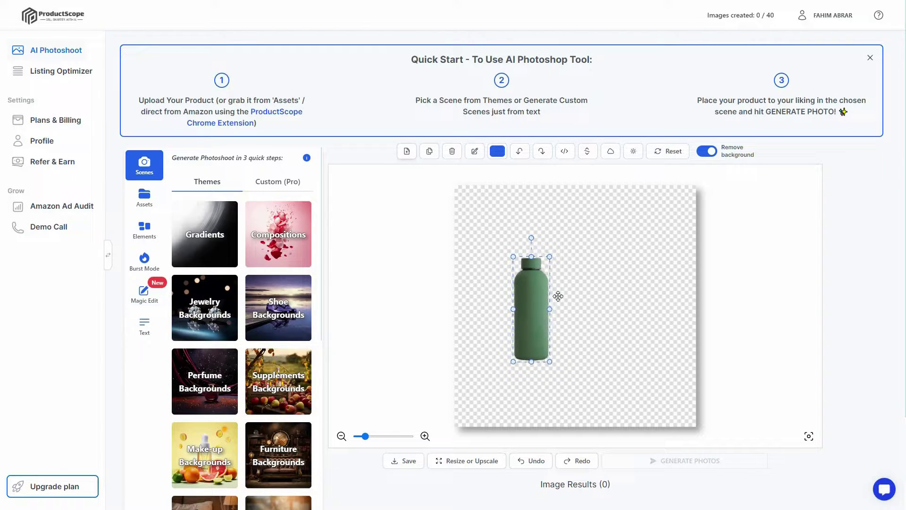
drag(523, 288, 543, 289)
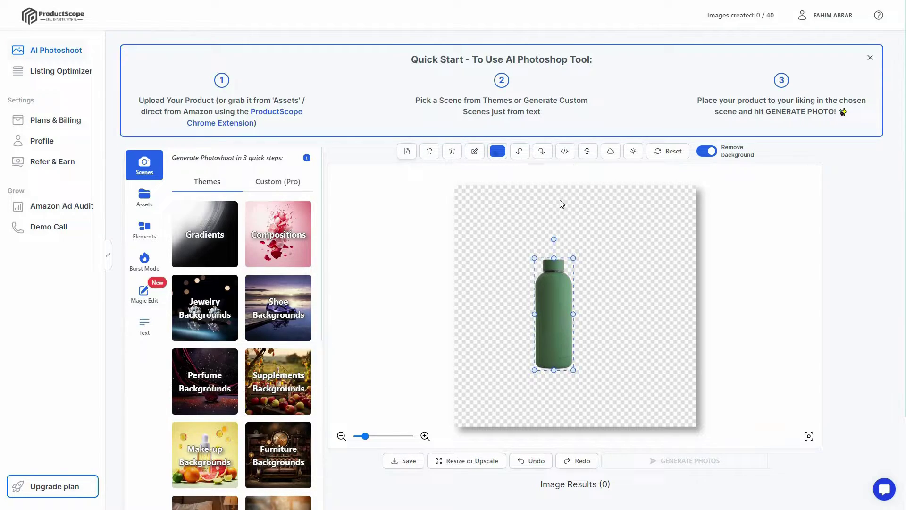
Make the canvas background dark grey and nudge the bottle slightly right.
click(498, 151)
drag(505, 199, 502, 202)
click(595, 407)
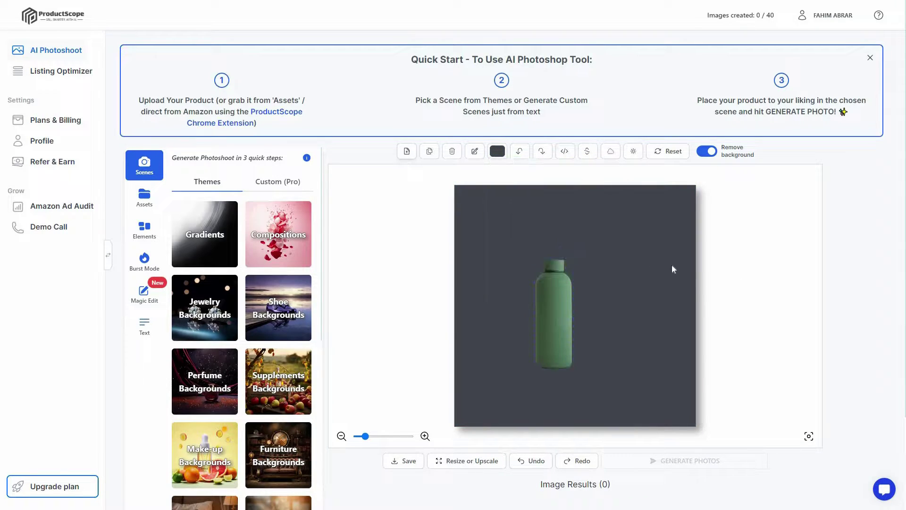
click(561, 321)
drag(565, 315, 581, 307)
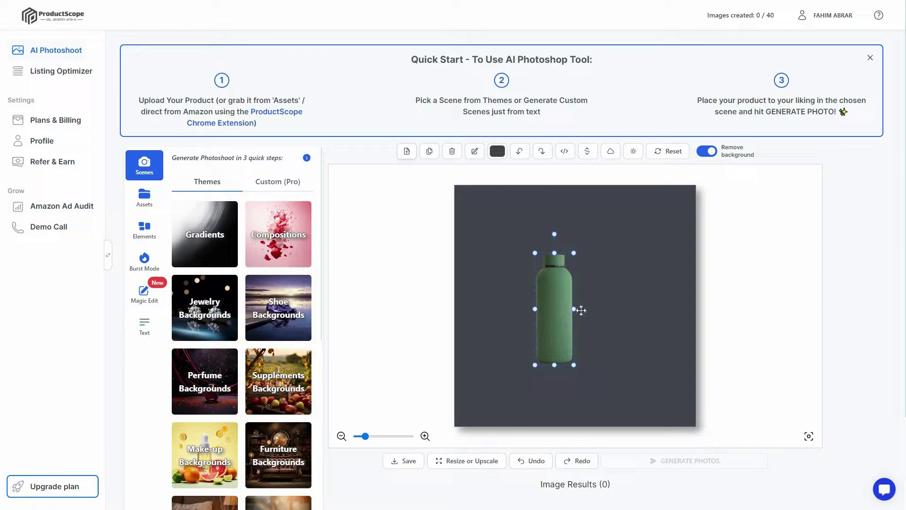
click(541, 218)
click(572, 281)
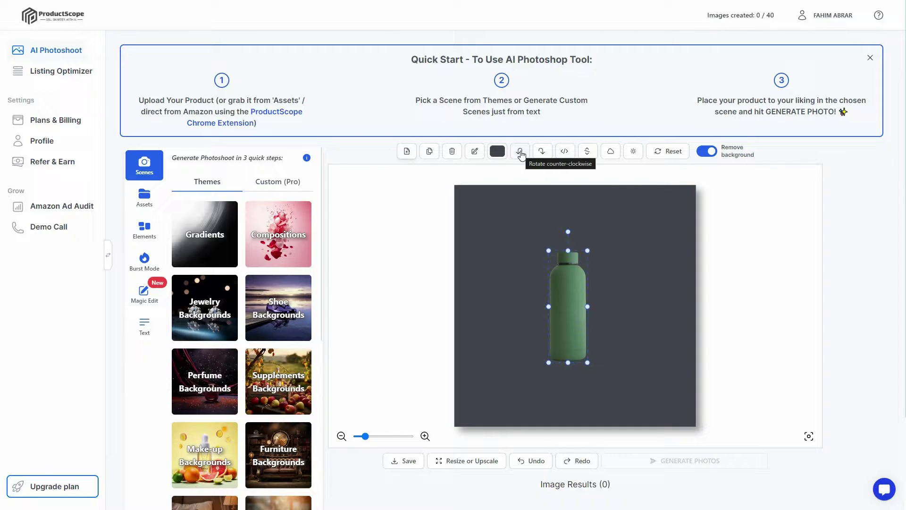
Mirror the bottle horizontally, keeping it upright after trying the rotate buttons.
click(520, 152)
click(543, 152)
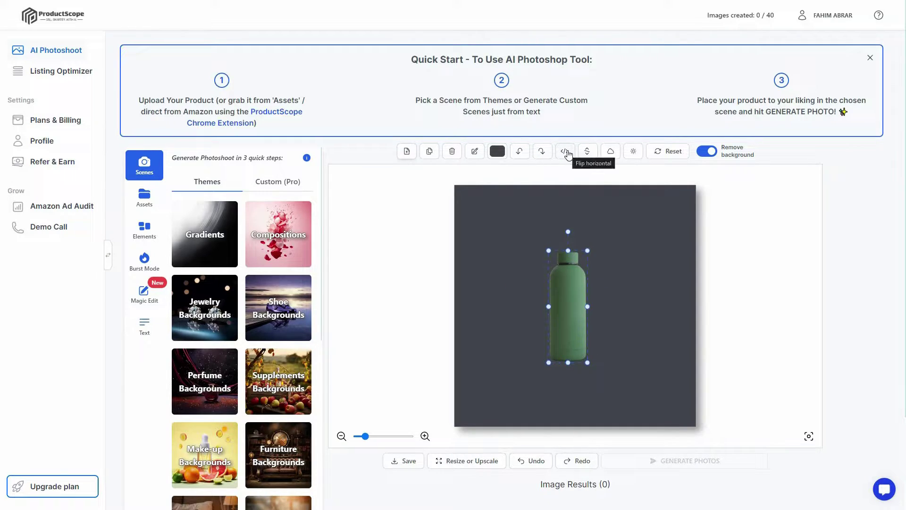
click(566, 152)
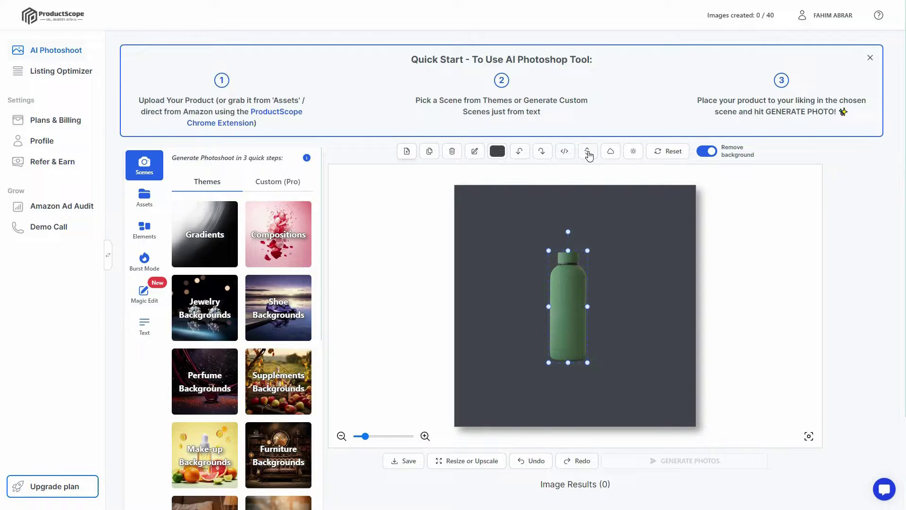
click(588, 153)
Try a drop shadow on the bottle, then switch the shadow back off.
click(611, 152)
click(702, 173)
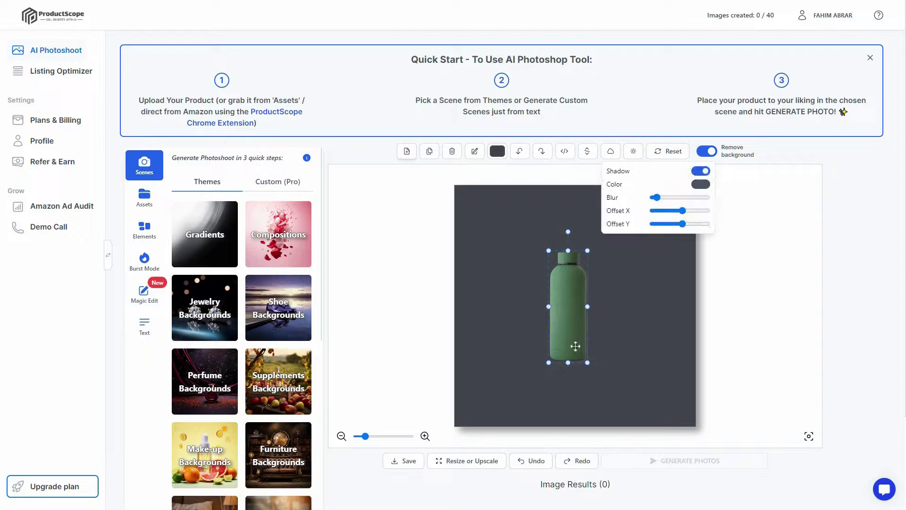
click(702, 185)
click(680, 217)
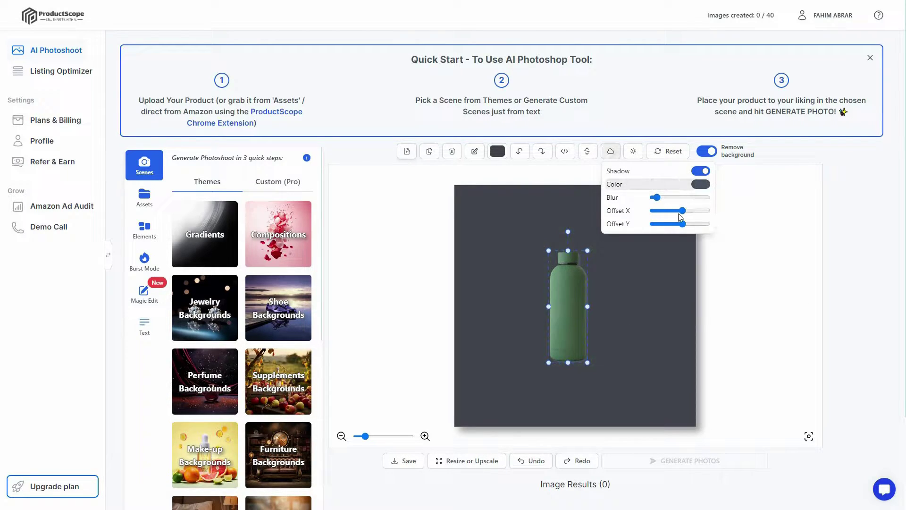
click(702, 171)
Enable Lights & Color for the bottle and tweak its brightness and contrast sliders.
mouse_move(633, 151)
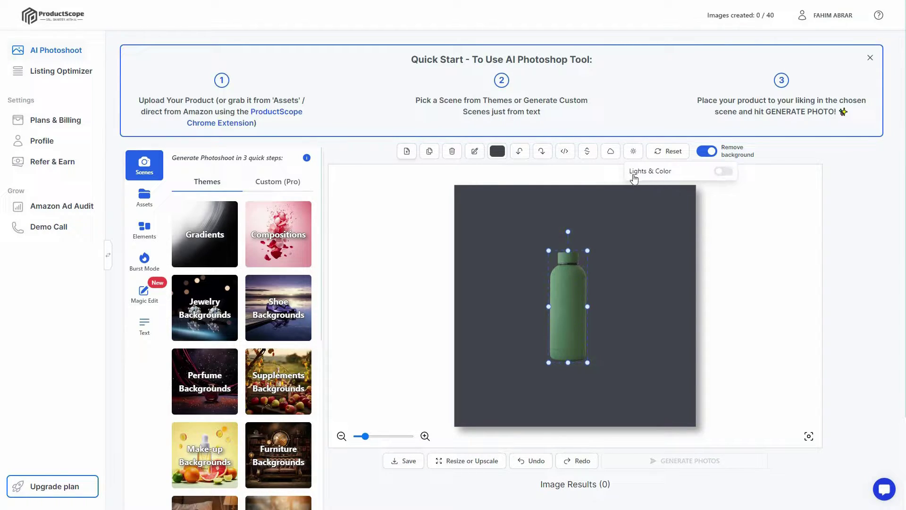
click(723, 171)
drag(704, 184, 706, 212)
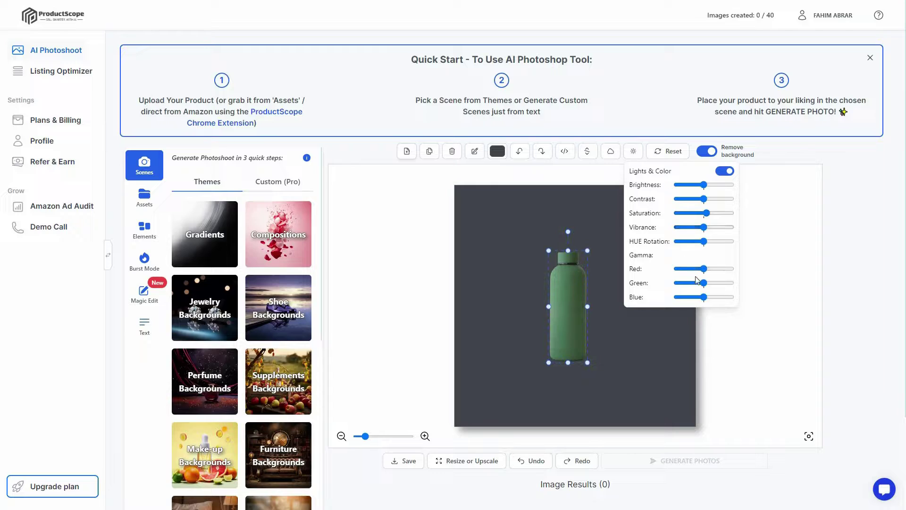
click(764, 317)
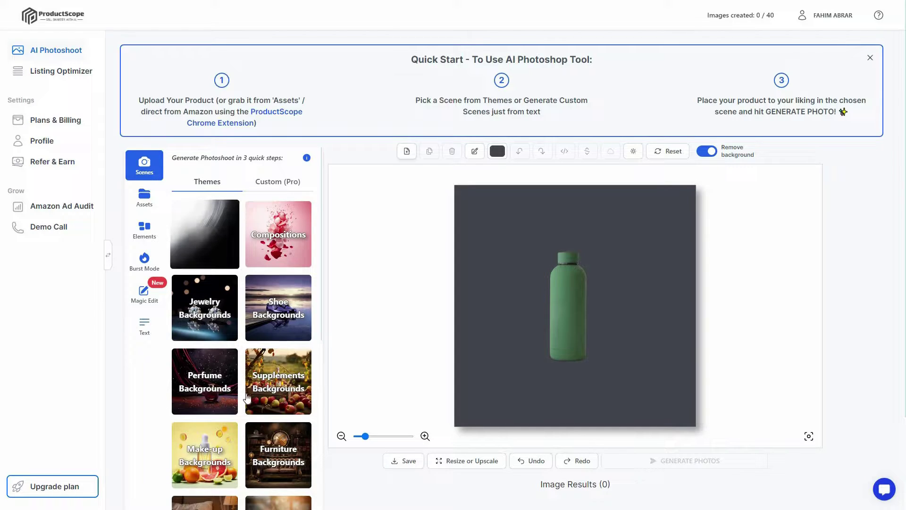
Browse the Gradients and Compositions scene themes, returning to the themes list.
scroll(283, 406, down, 3)
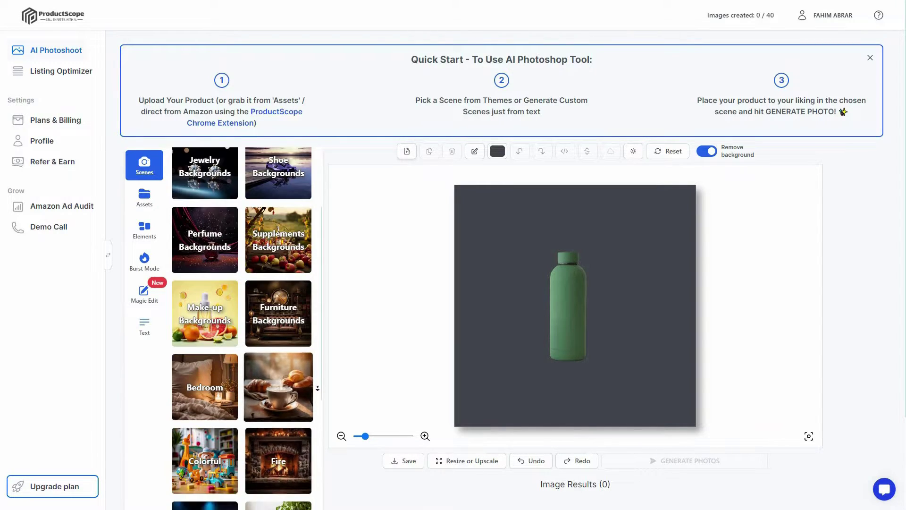
scroll(318, 391, down, 7)
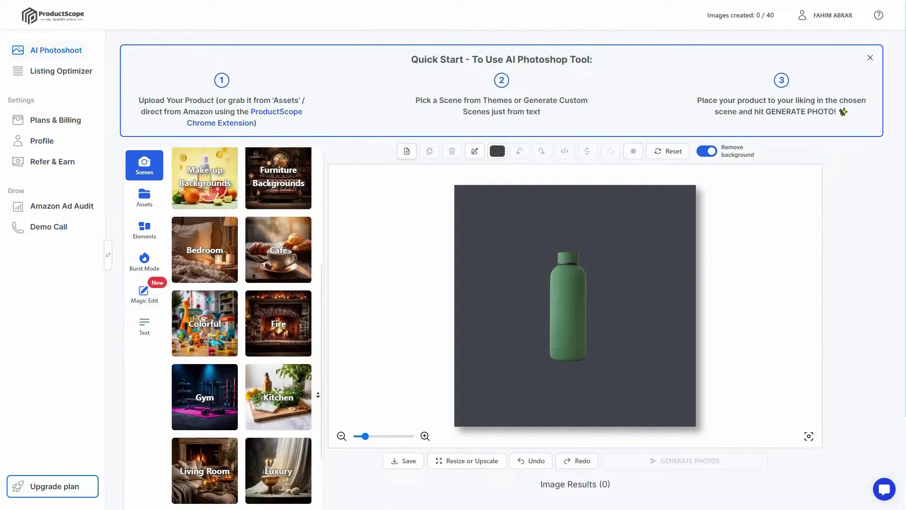
scroll(317, 394, down, 6)
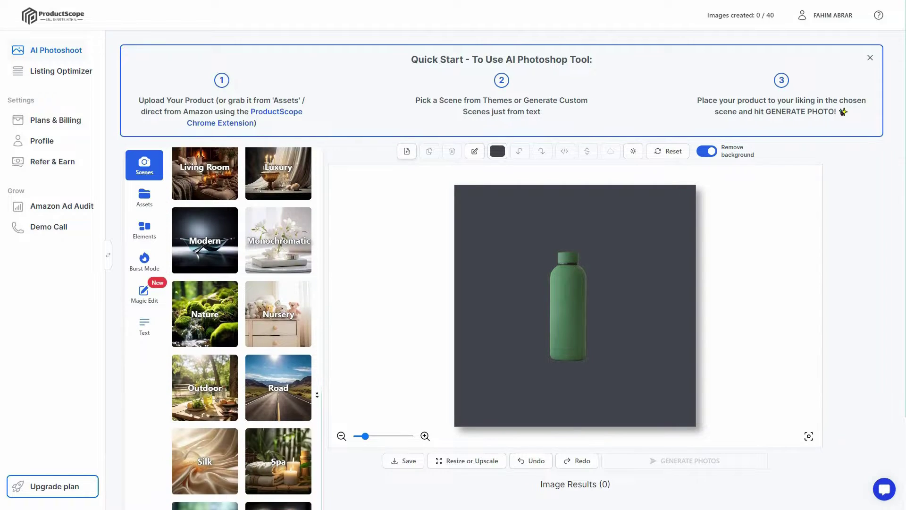
scroll(319, 314, up, 16)
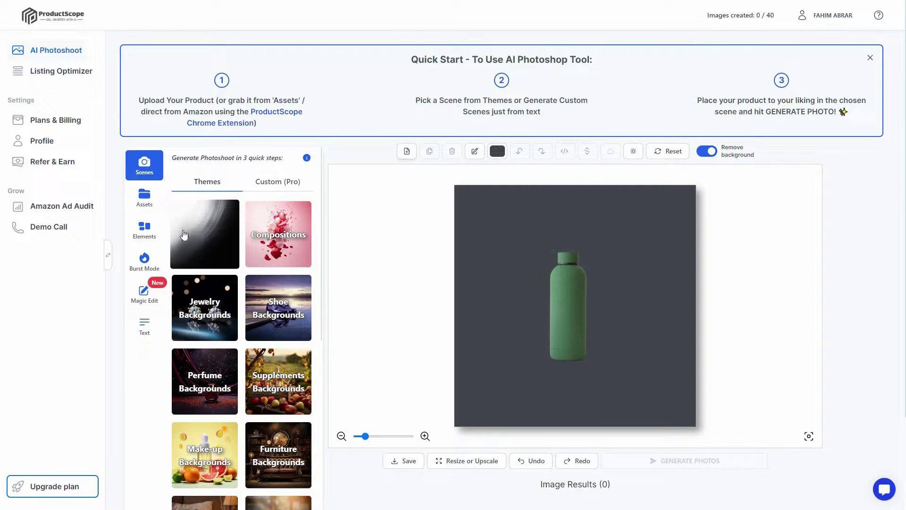
click(204, 243)
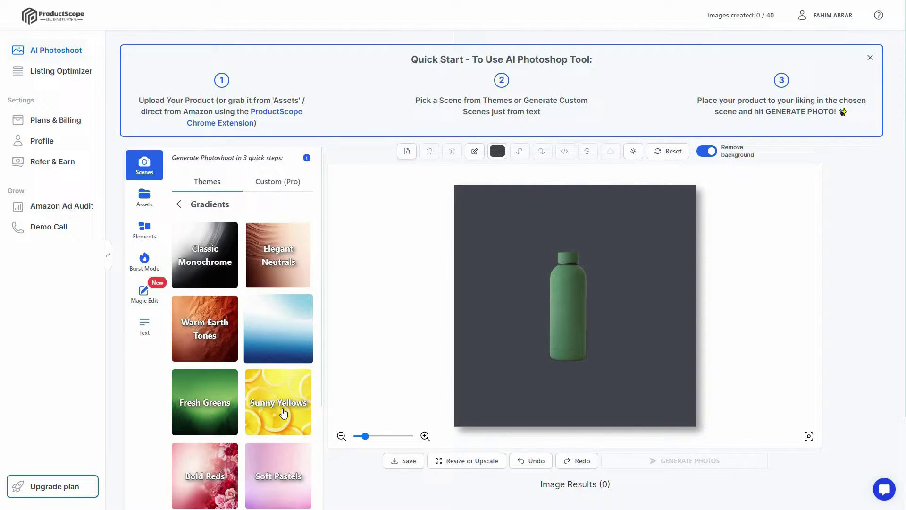
scroll(265, 485, down, 6)
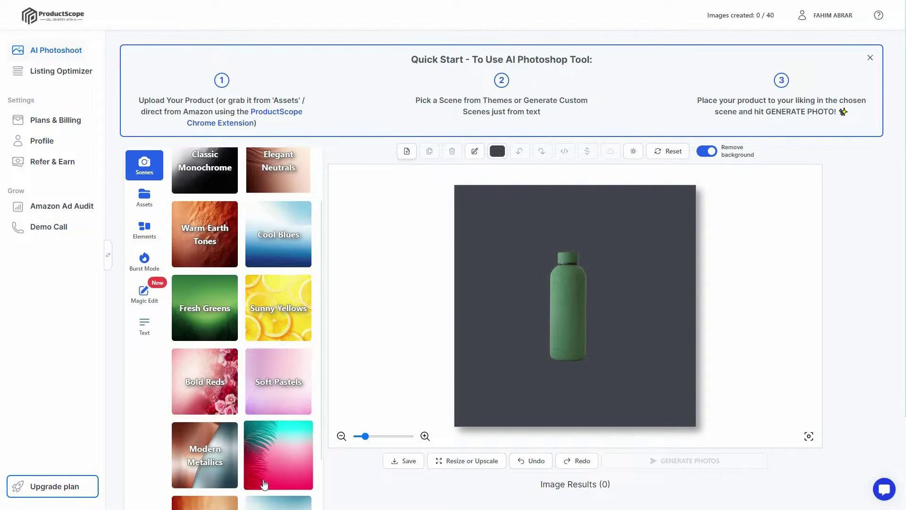
click(144, 164)
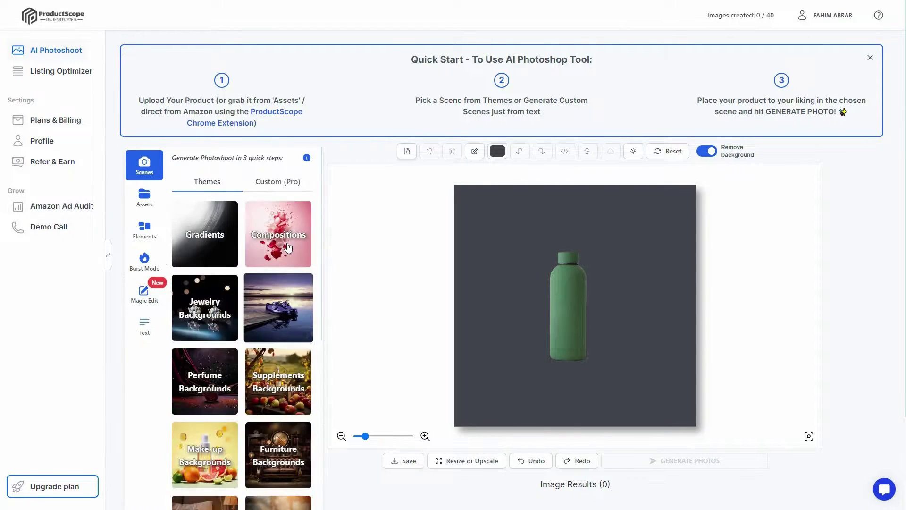
click(287, 246)
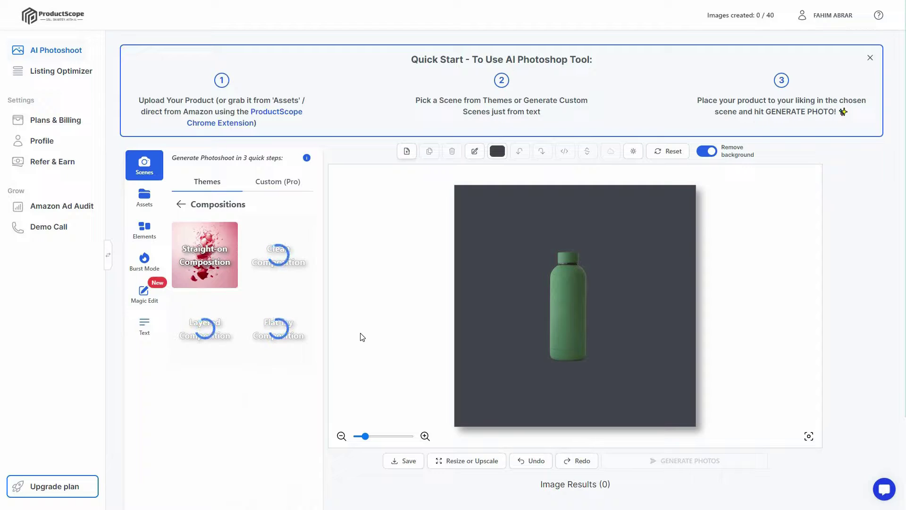
click(182, 206)
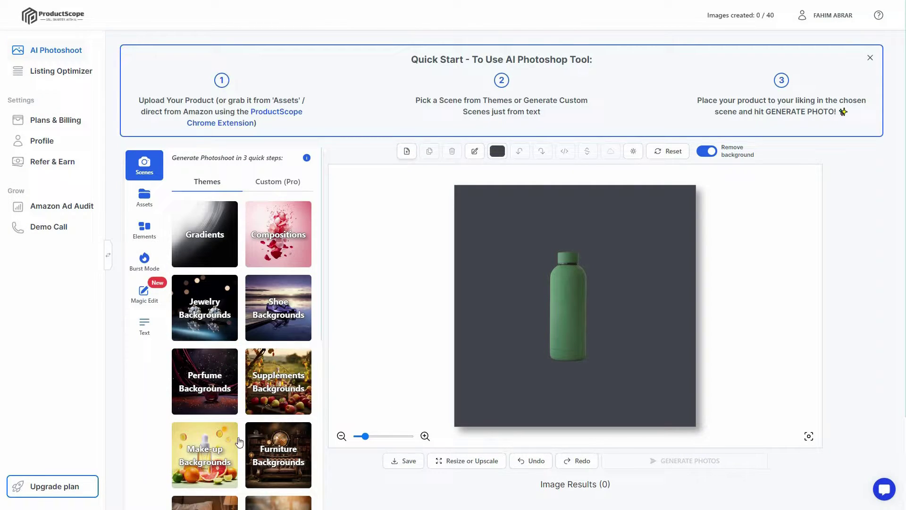
Open a lifestyle scene theme further down the Themes list.
scroll(265, 457, down, 3)
scroll(259, 463, down, 5)
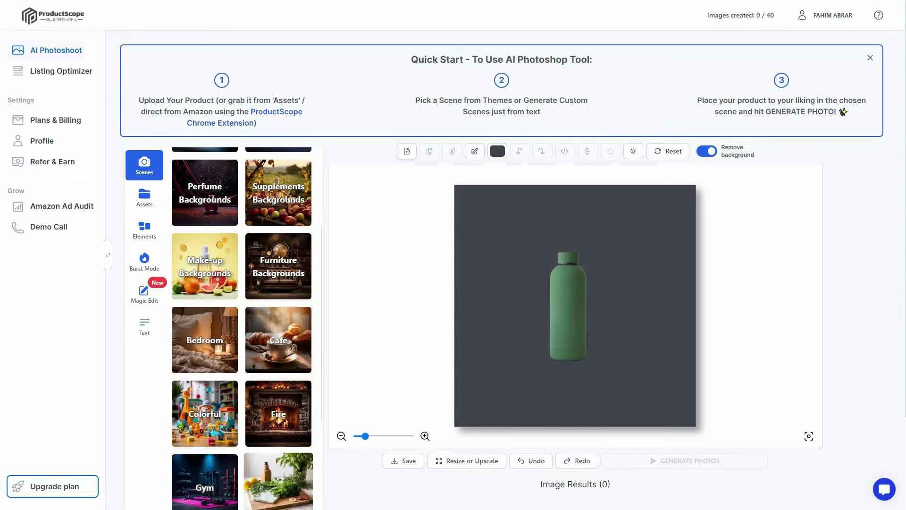
click(209, 412)
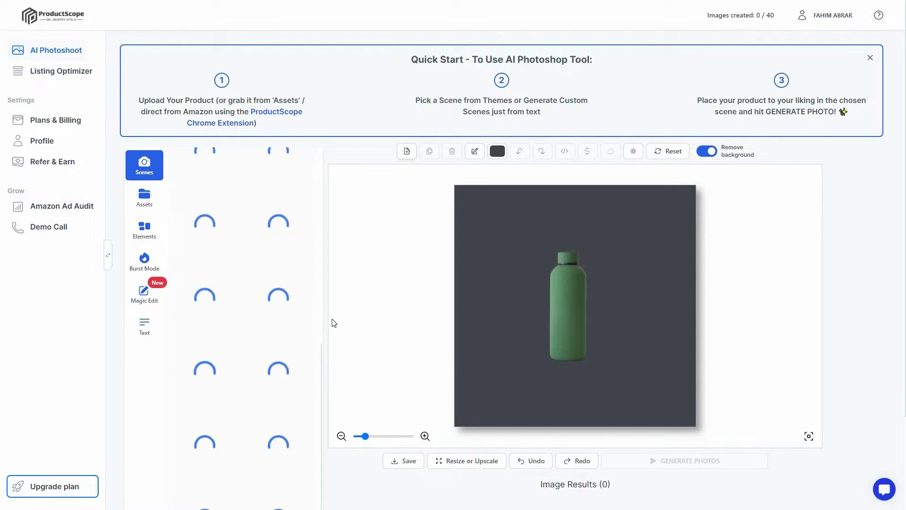
Apply the foggy city stone-ledge scene and raise the bottle higher on the stone.
scroll(206, 379, down, 2)
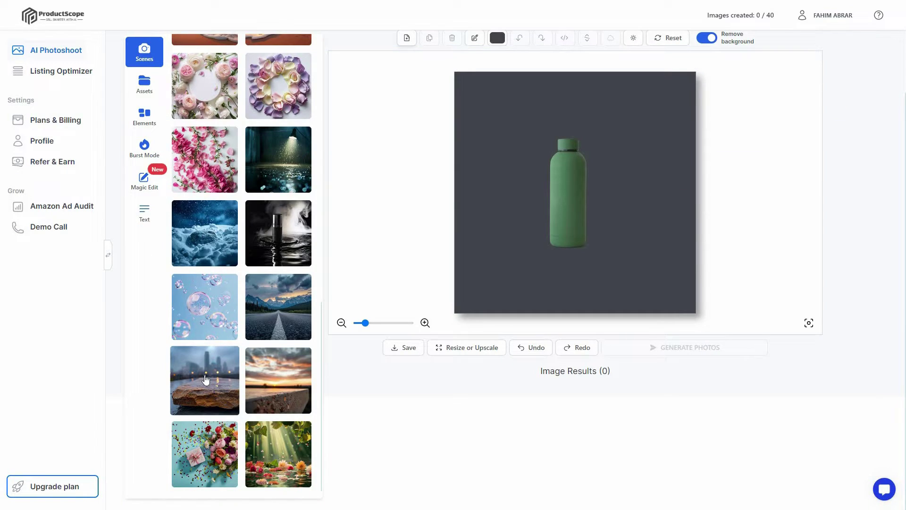
click(205, 374)
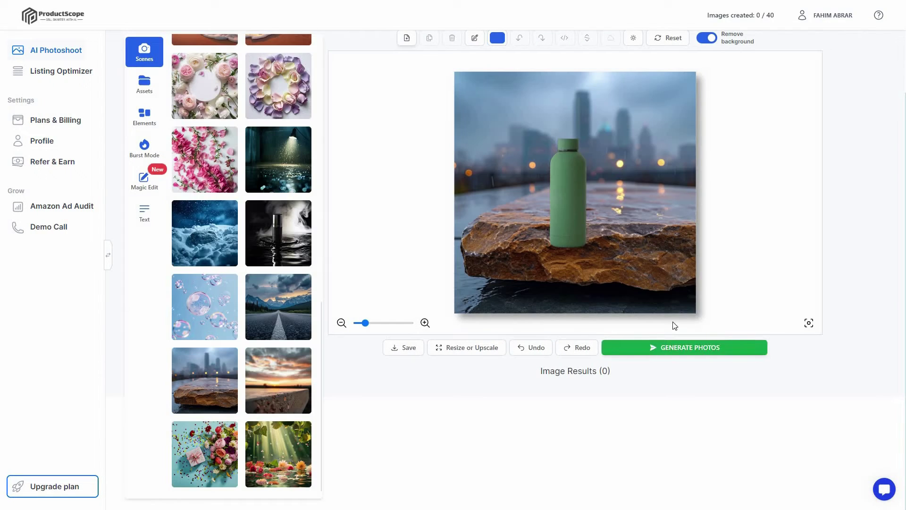
scroll(673, 325, up, 2)
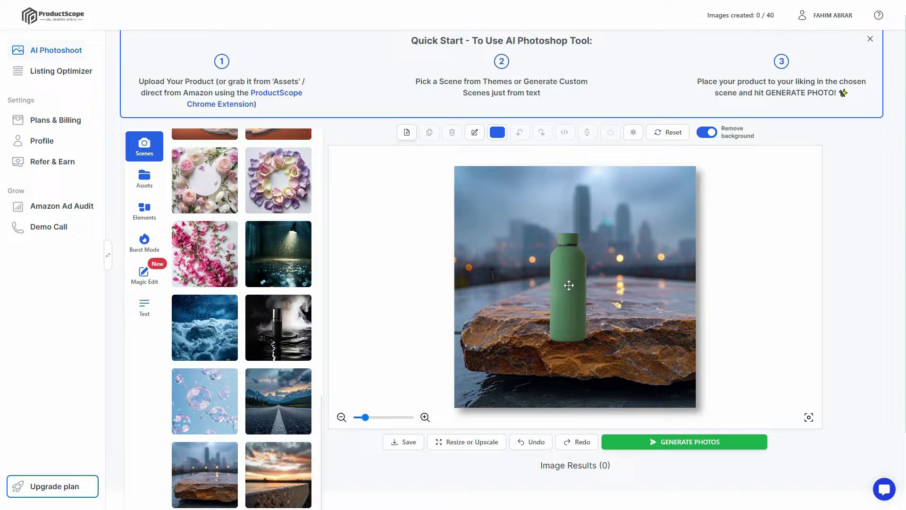
drag(569, 283, 579, 259)
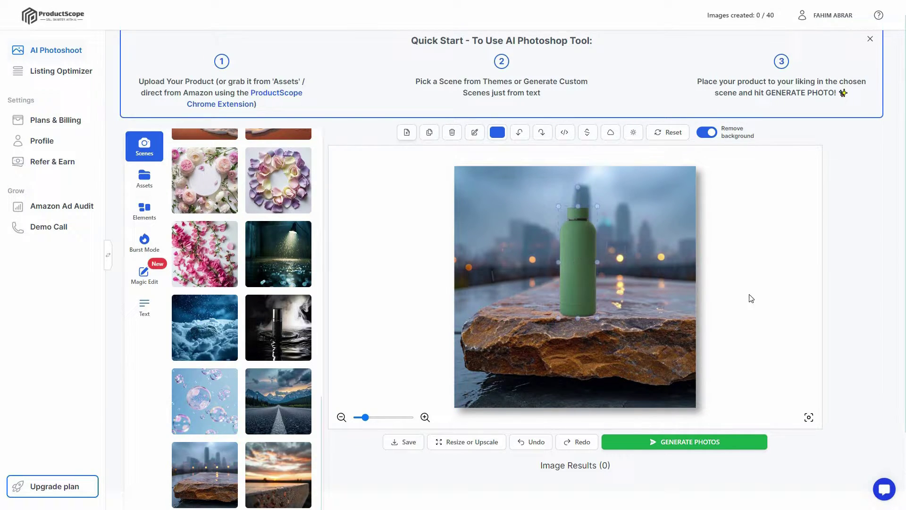
click(625, 297)
Shift the bottle slightly right and generate four AI photos on the city-stone scene.
scroll(252, 238, down, 2)
scroll(253, 239, up, 2)
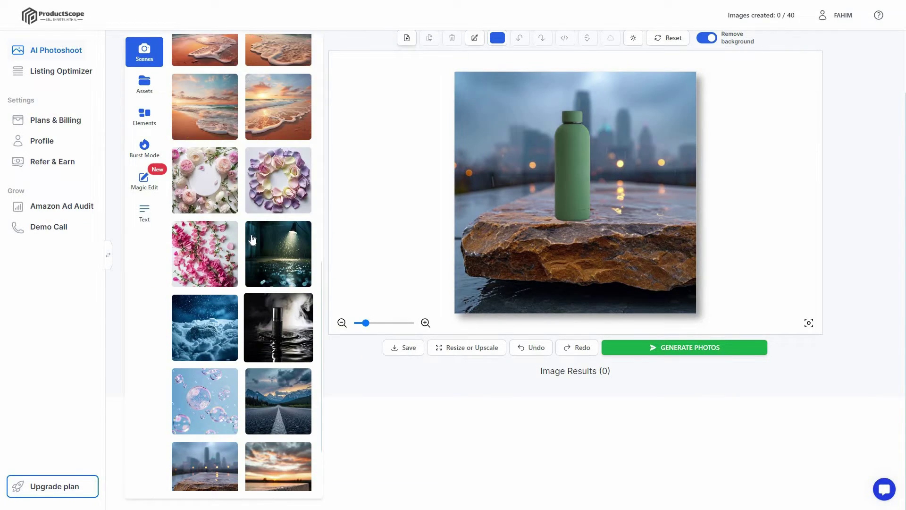
scroll(253, 238, up, 10)
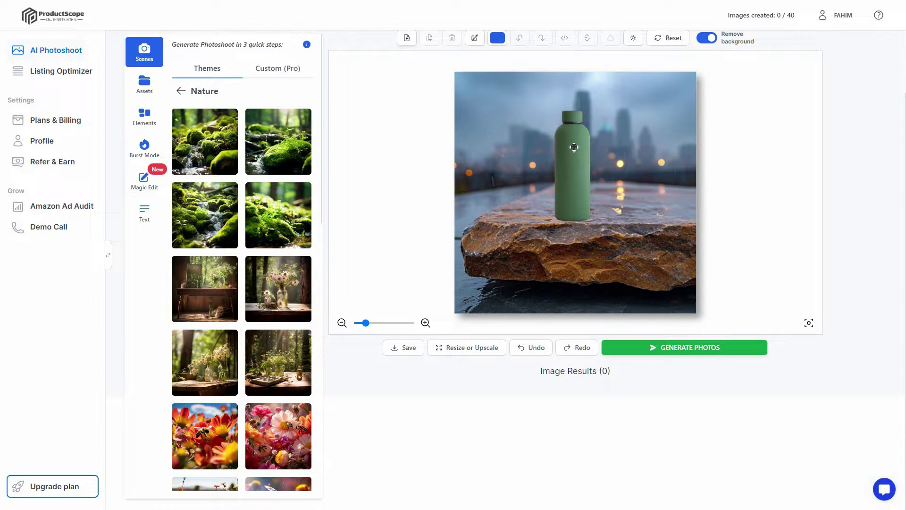
drag(573, 147, 607, 145)
click(750, 188)
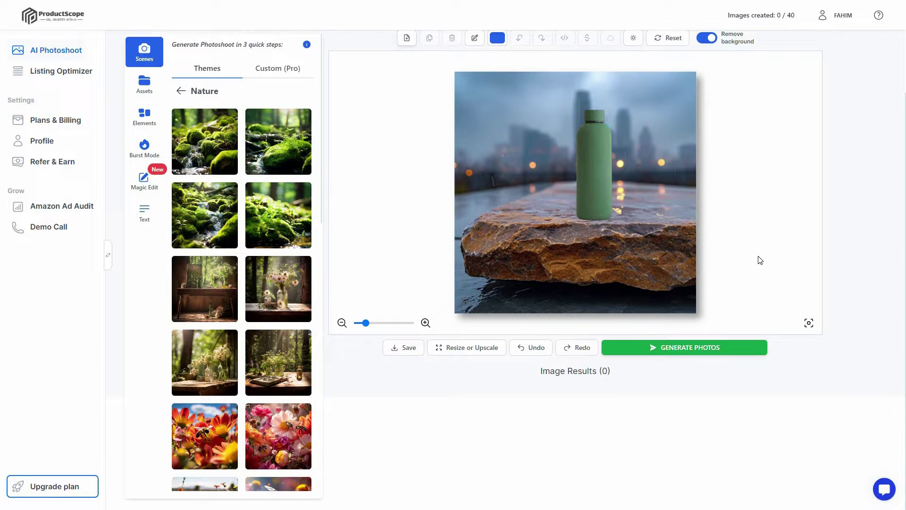
click(698, 352)
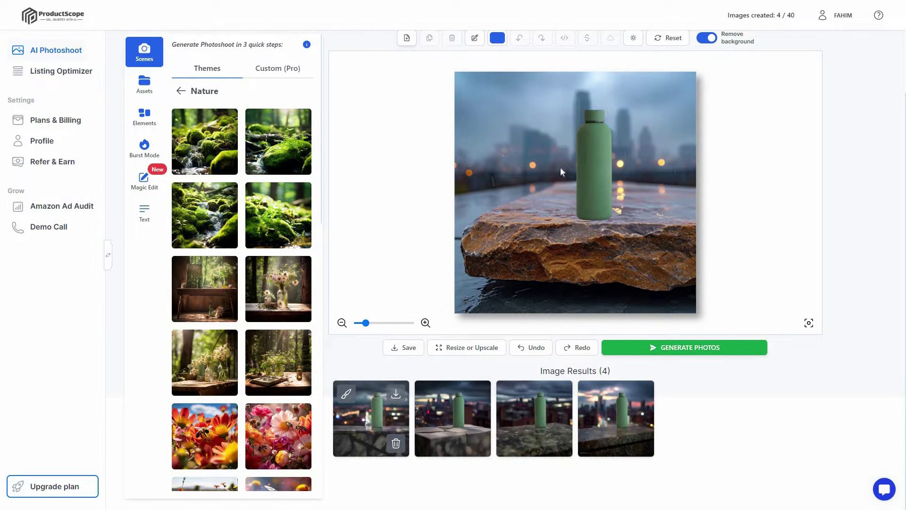
Browse the generated photos and load the sunset city-skyline result onto the canvas for editing.
click(369, 420)
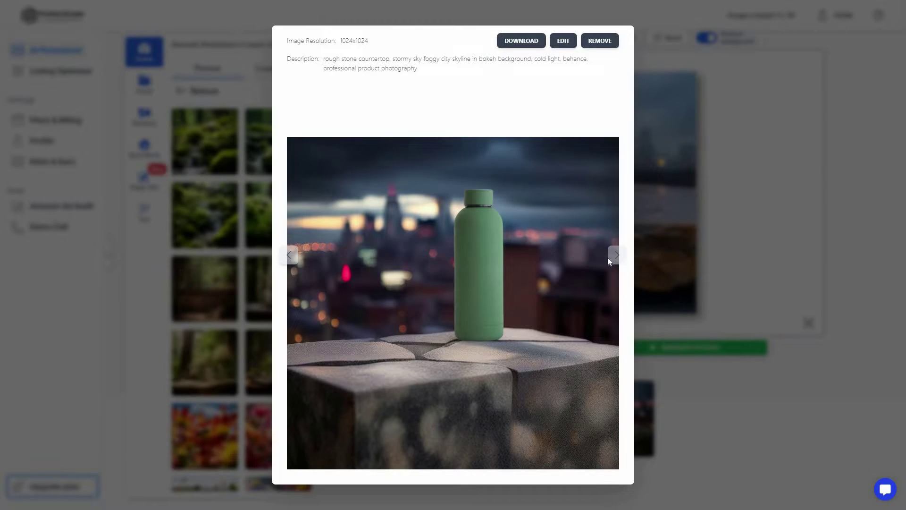
click(614, 257)
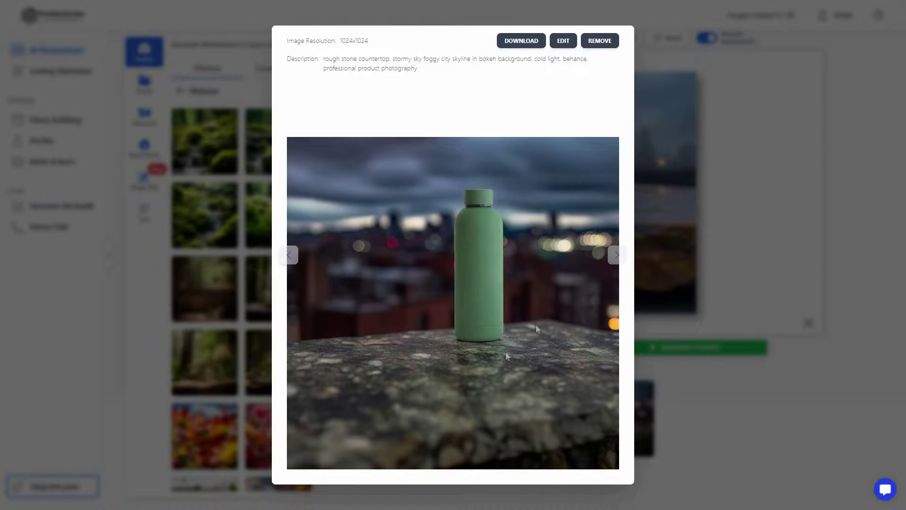
click(616, 256)
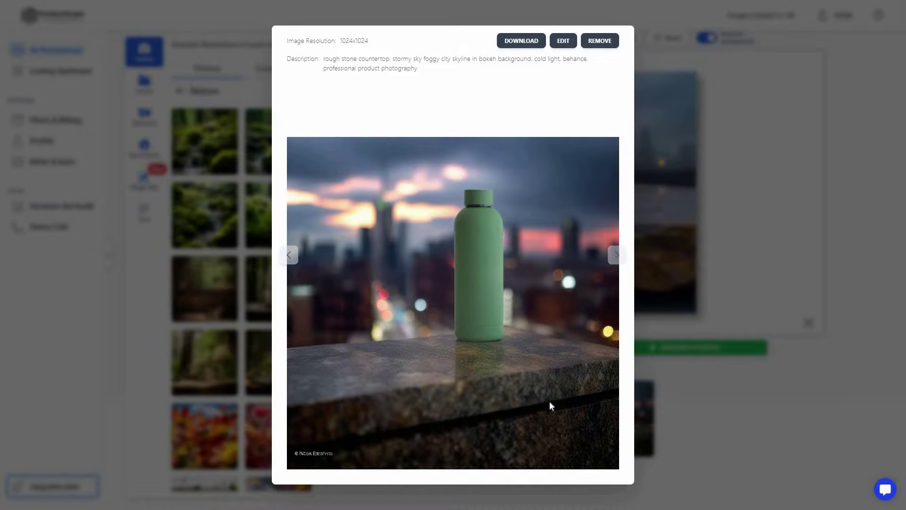
click(714, 416)
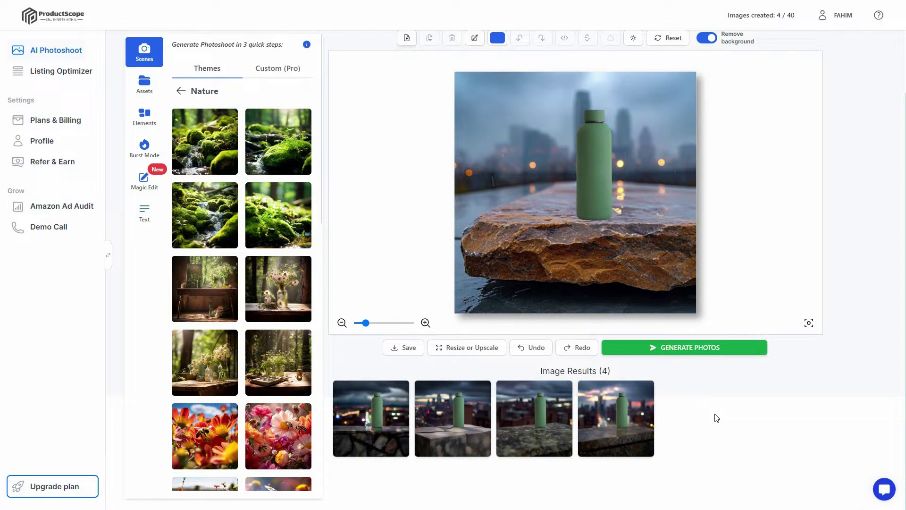
click(615, 418)
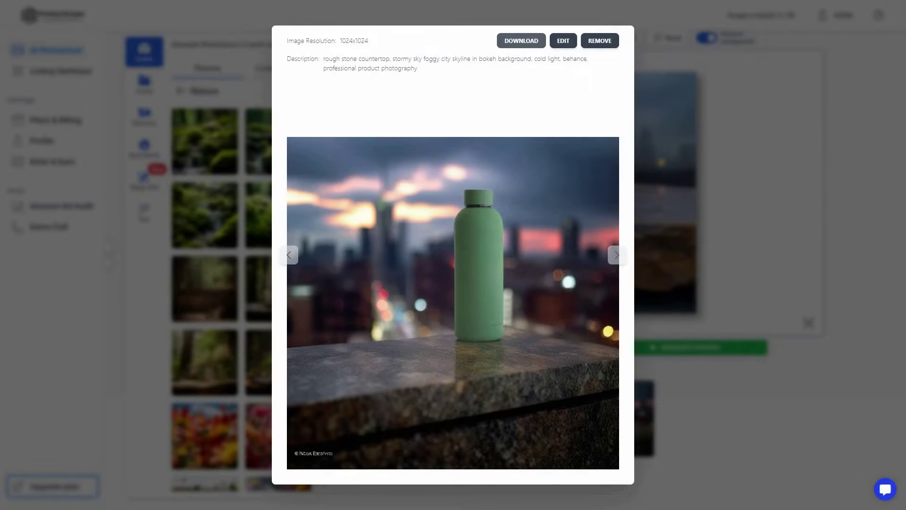
click(563, 42)
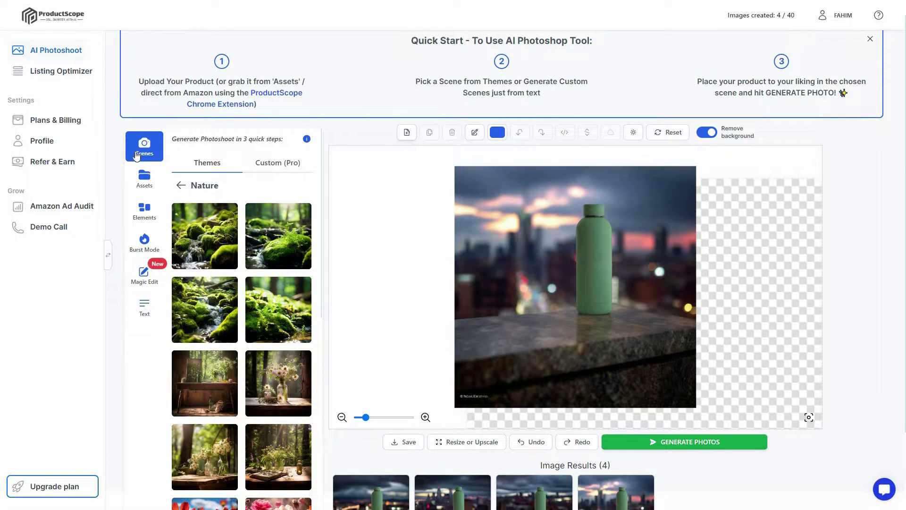
Show the graphic Elements library from the Assets panel.
click(148, 184)
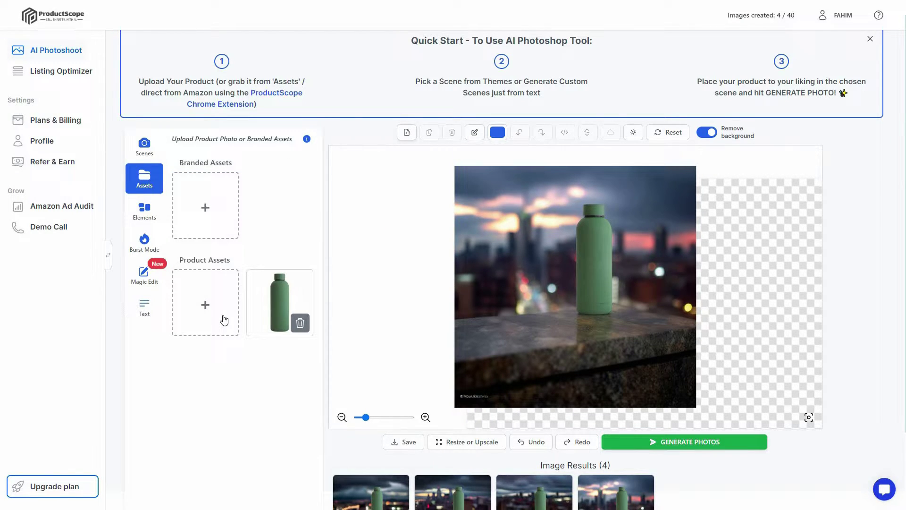
click(144, 213)
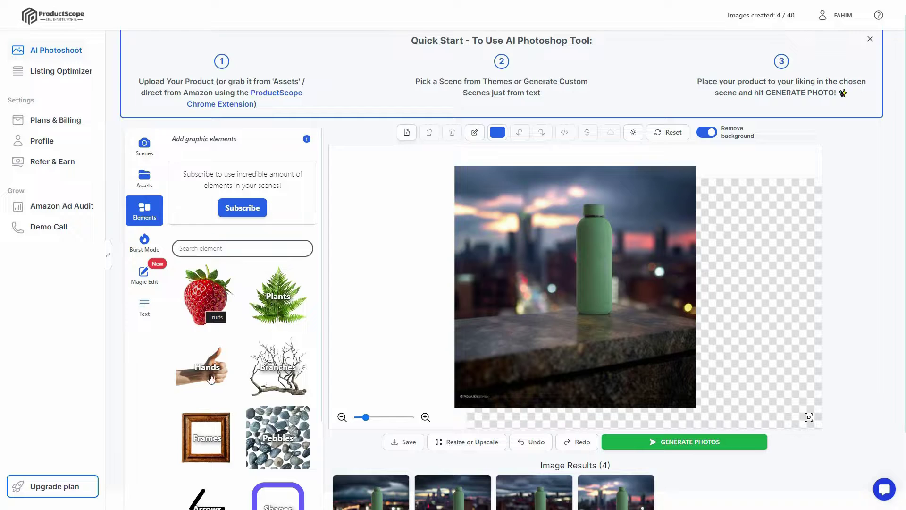
Browse the Fruits element category, then switch to the Magic Edit tools.
scroll(283, 424, down, 5)
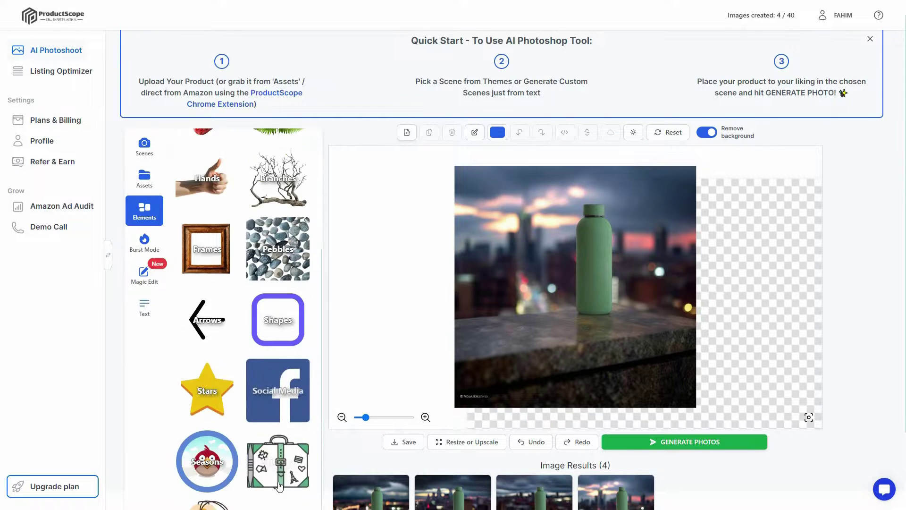
scroll(290, 395, down, 5)
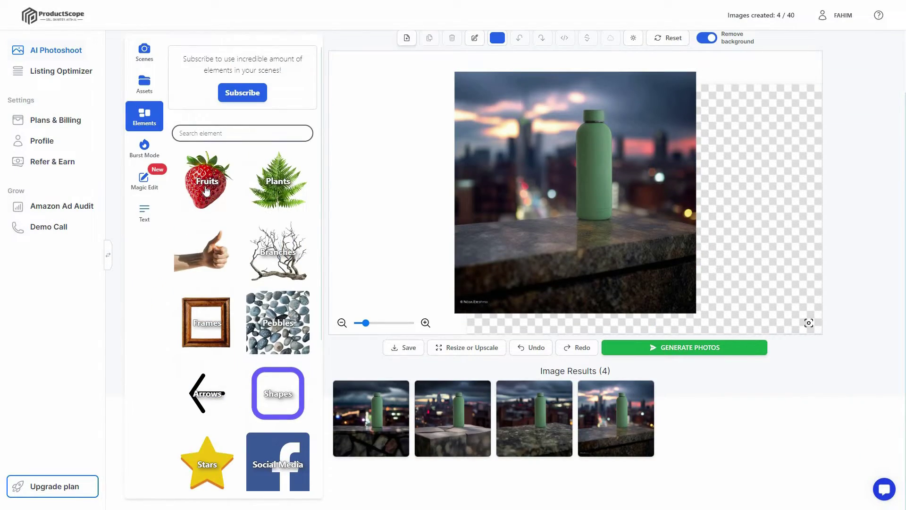
click(206, 190)
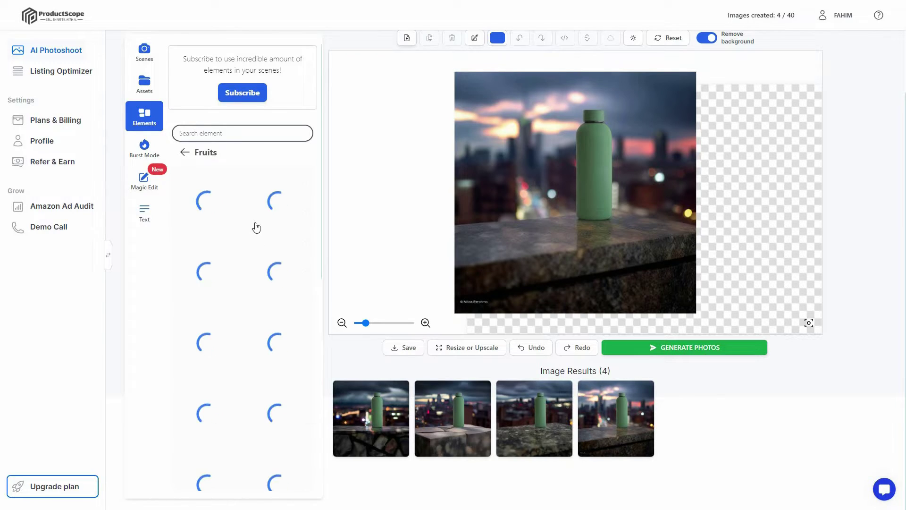
scroll(270, 430, down, 6)
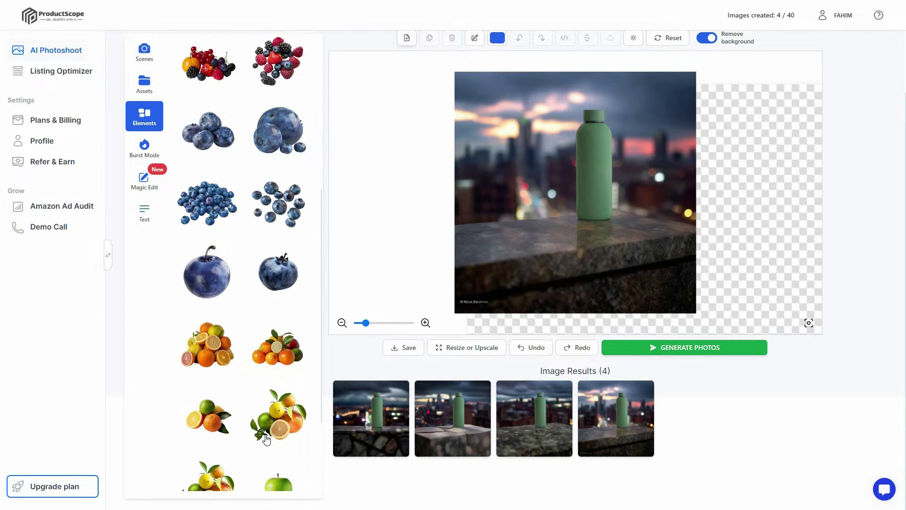
scroll(266, 438, down, 1)
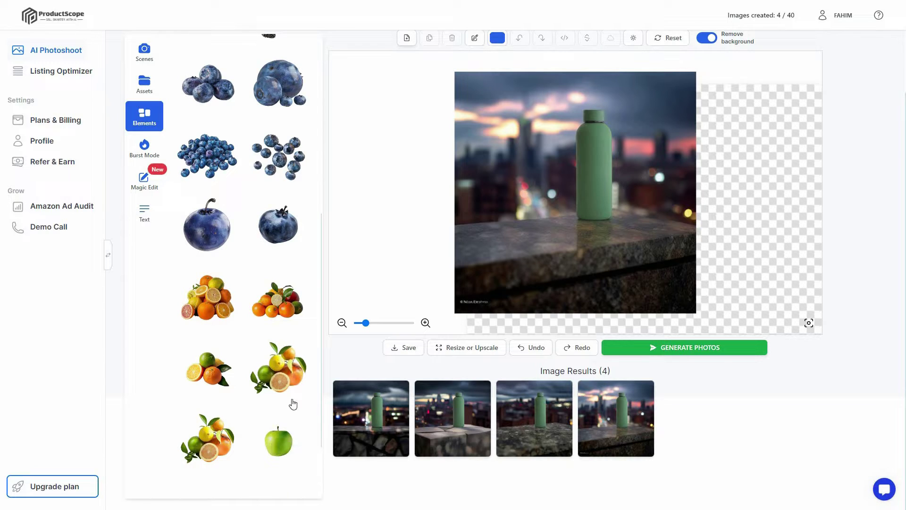
scroll(291, 410, down, 4)
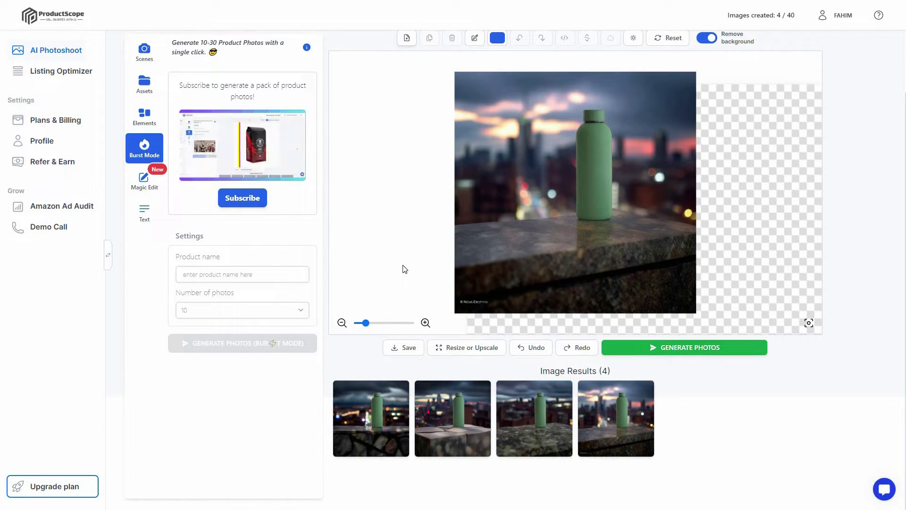
click(144, 180)
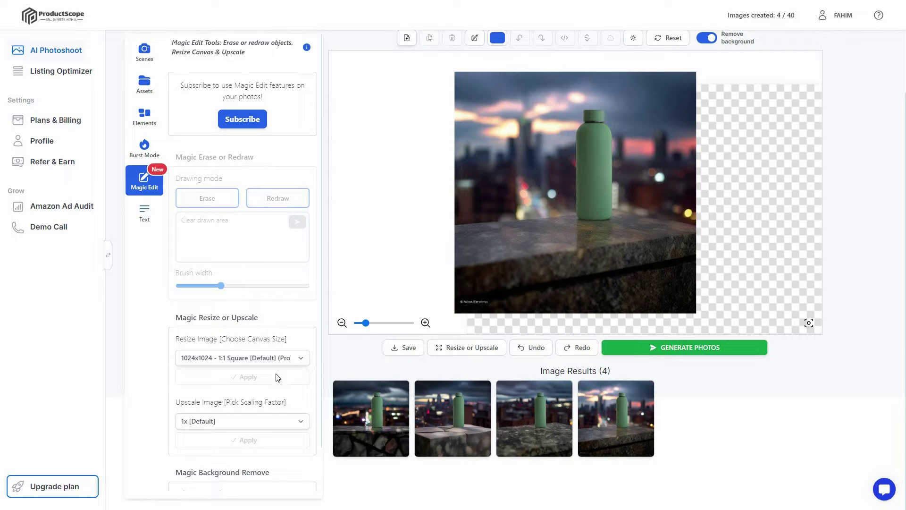
Review the canvas-size and upscale options, keeping 1024x1024 and 1x.
scroll(278, 377, down, 1)
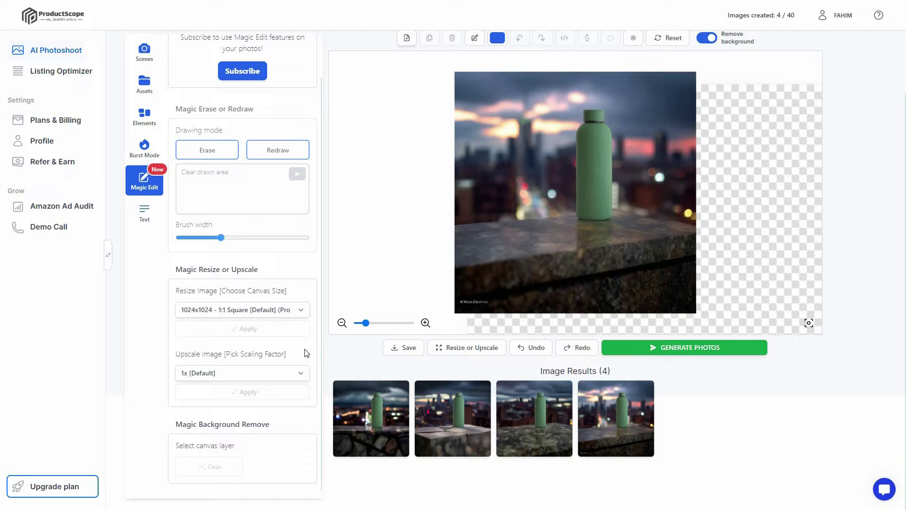
click(268, 311)
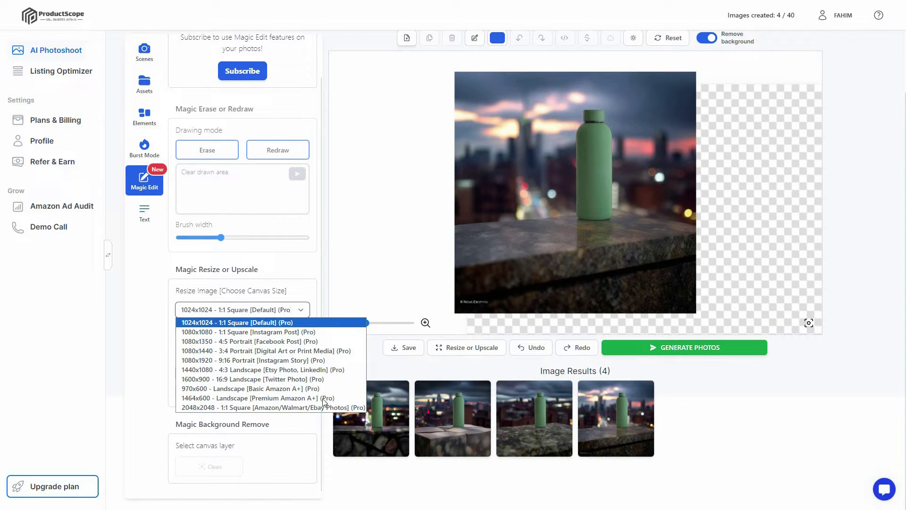
click(324, 310)
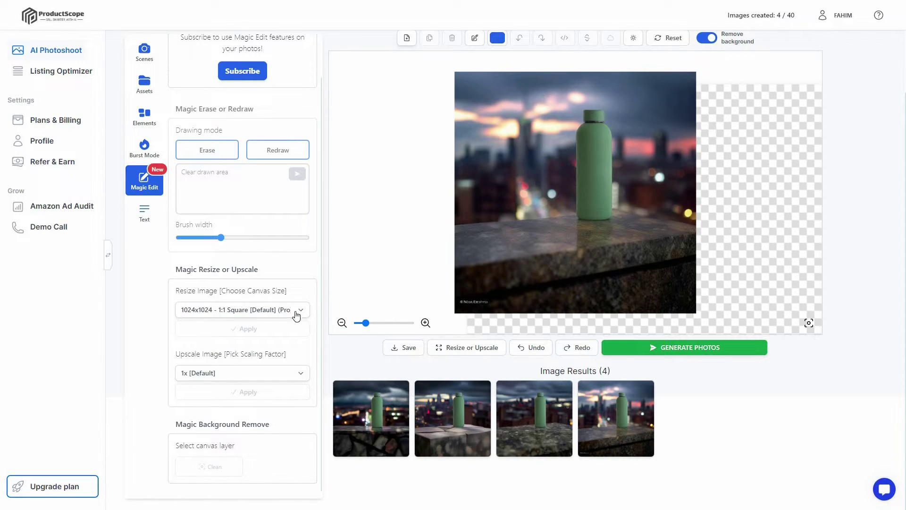
click(296, 315)
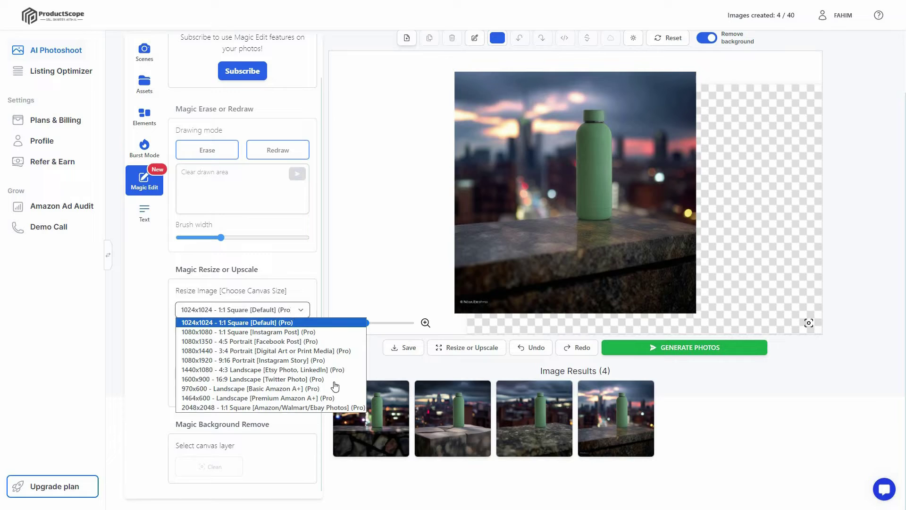
click(321, 415)
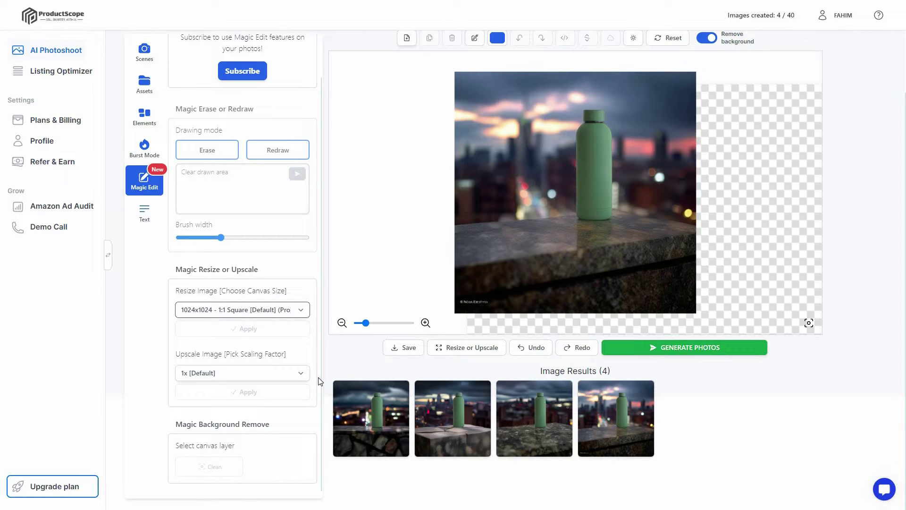
click(202, 374)
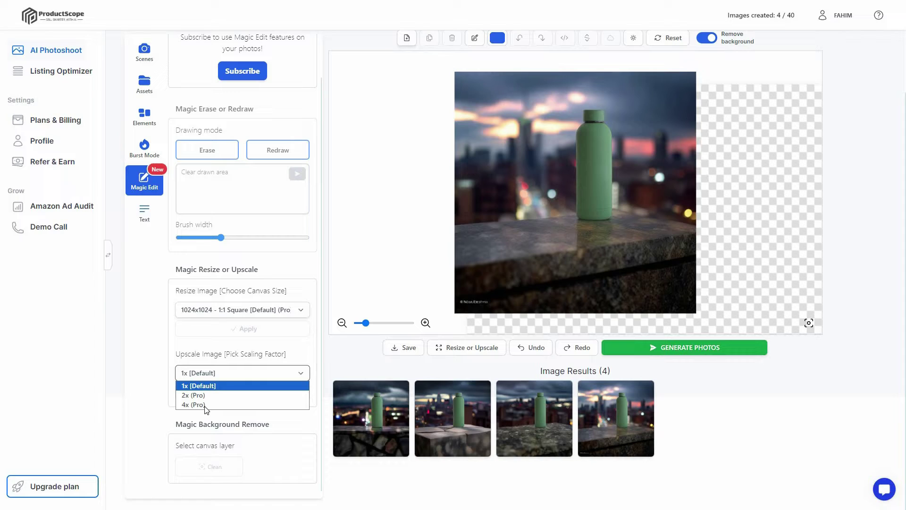
click(246, 400)
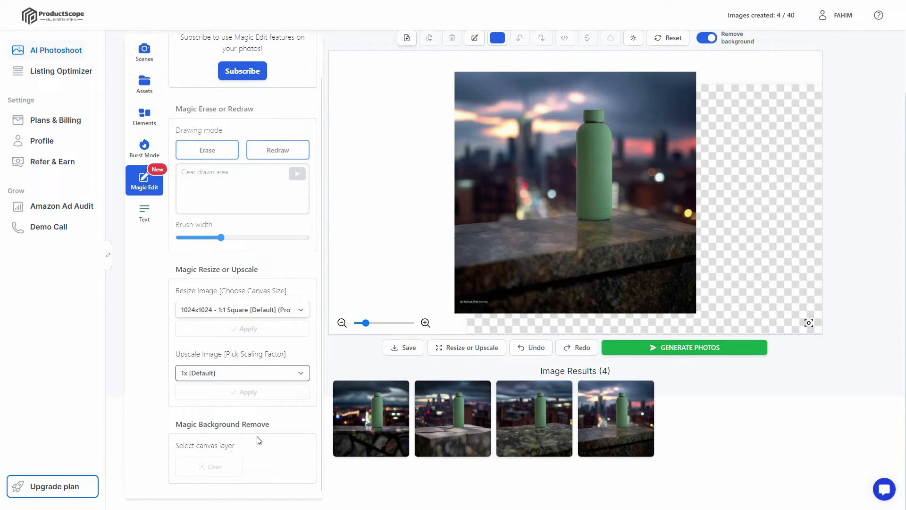
Switch to the Text panel and scroll down to its Shadow Settings.
click(146, 218)
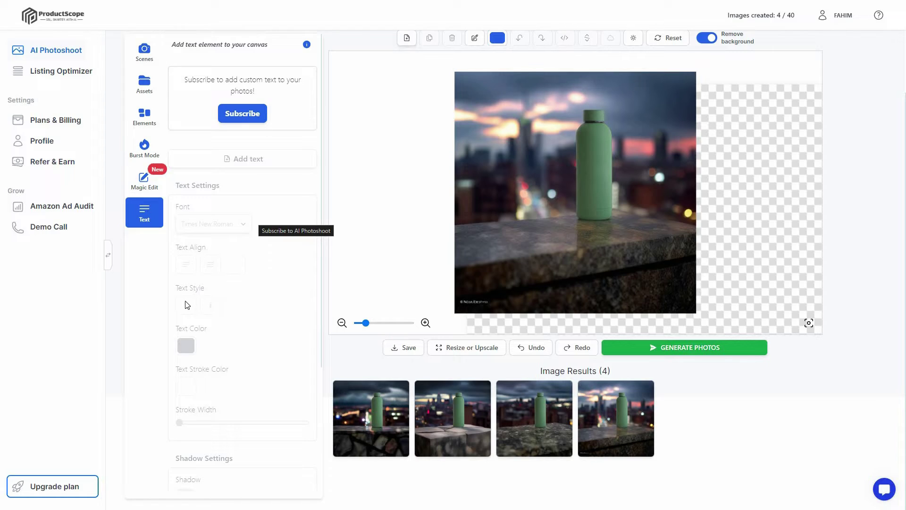
scroll(258, 467, down, 2)
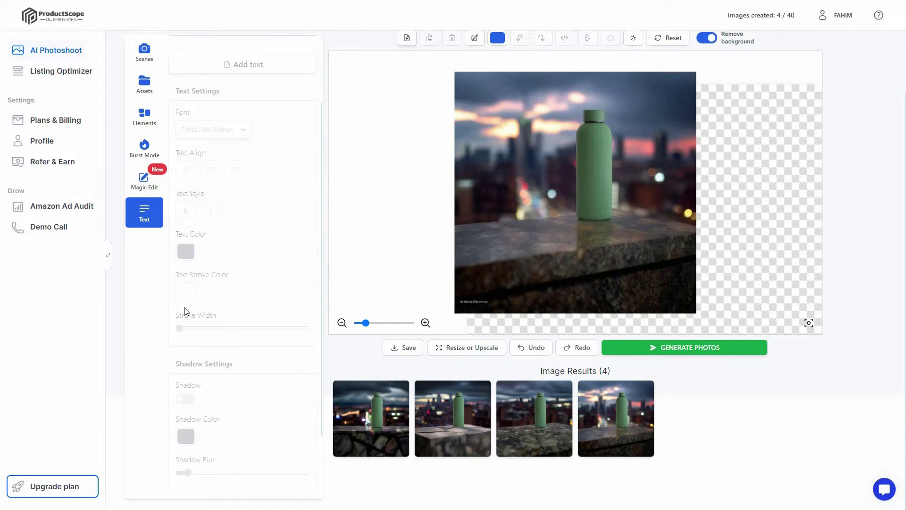
scroll(290, 457, down, 2)
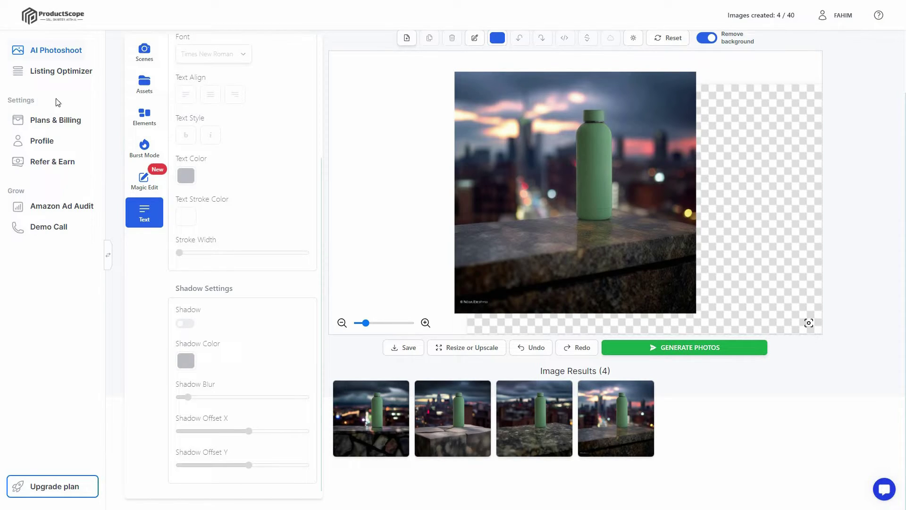
In Listing Optimizer, keep Amazon.com, enter ASIN B0C59CLN29 and fetch Primary keywords.
click(73, 75)
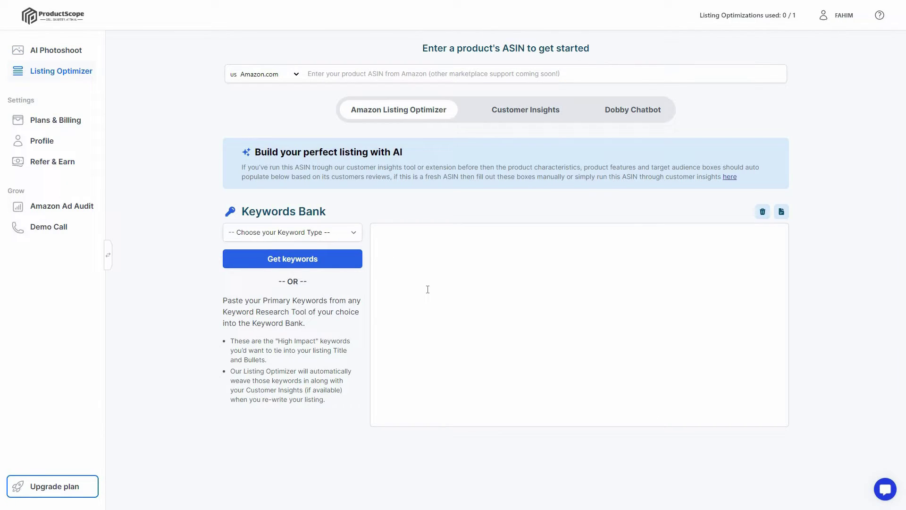
click(264, 80)
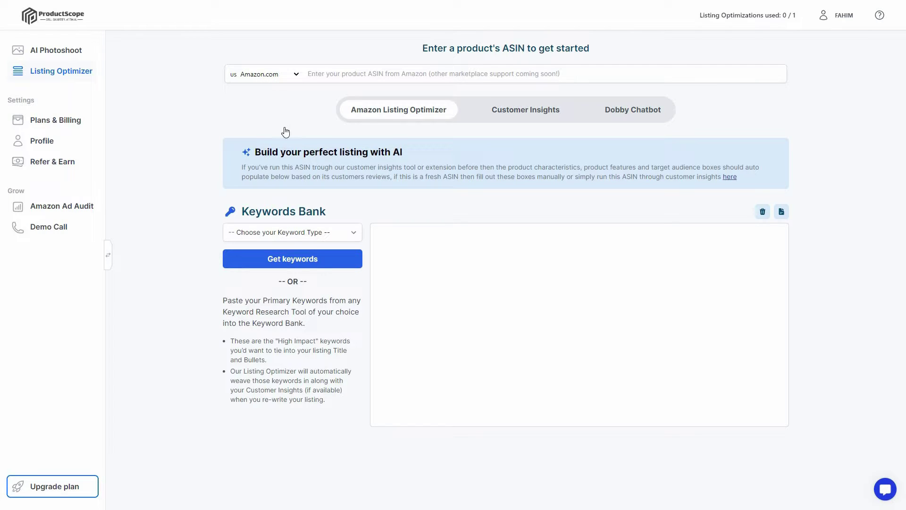
click(403, 253)
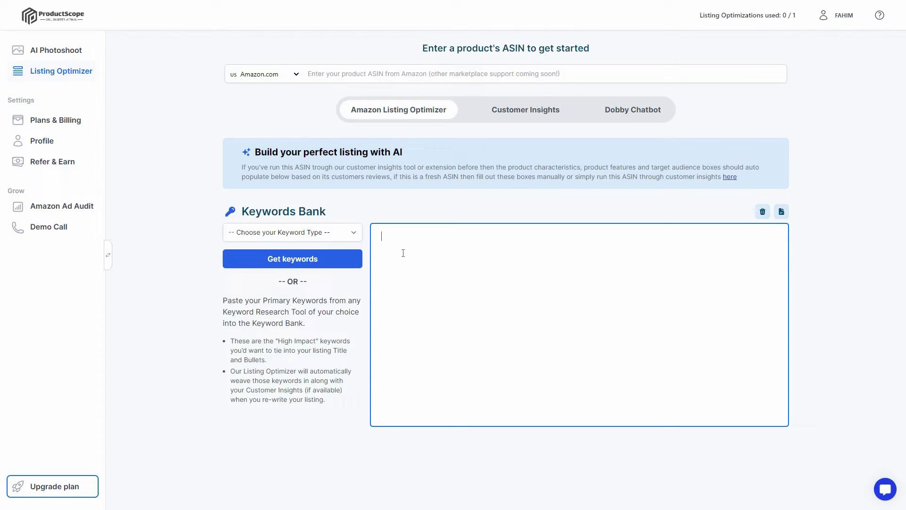
click(348, 77)
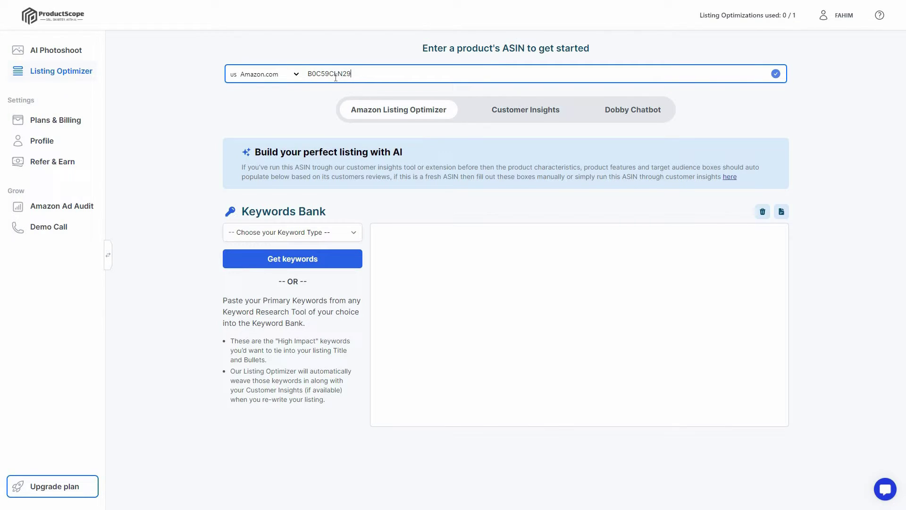
click(249, 238)
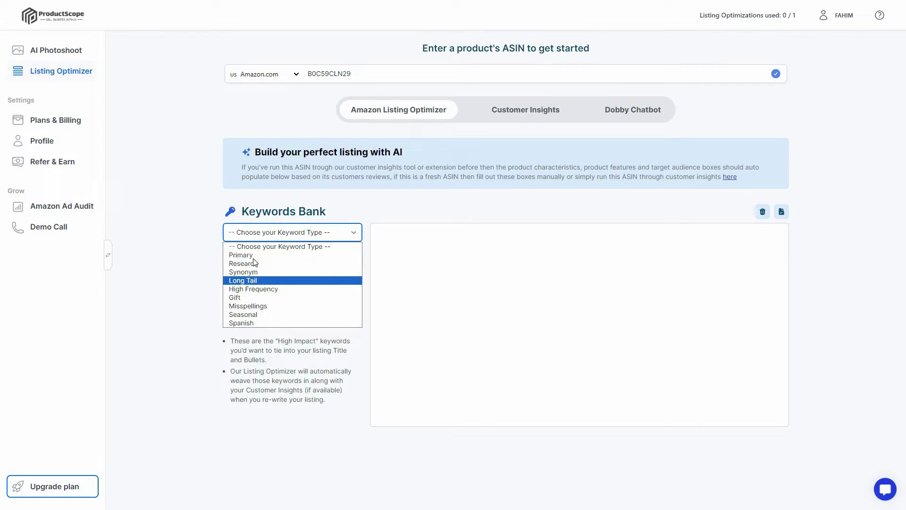
click(309, 254)
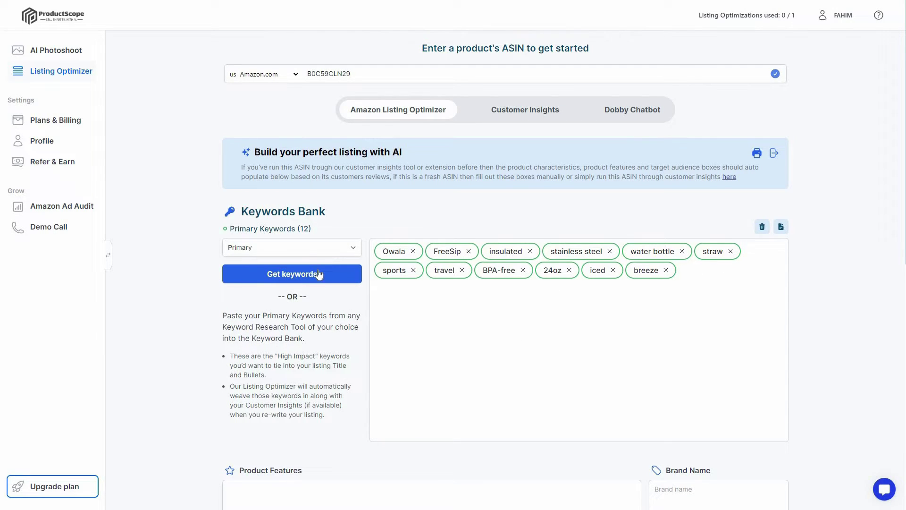
Fetch 48 Long Tail keywords, then scroll down to the filled title, bullets and description.
click(311, 253)
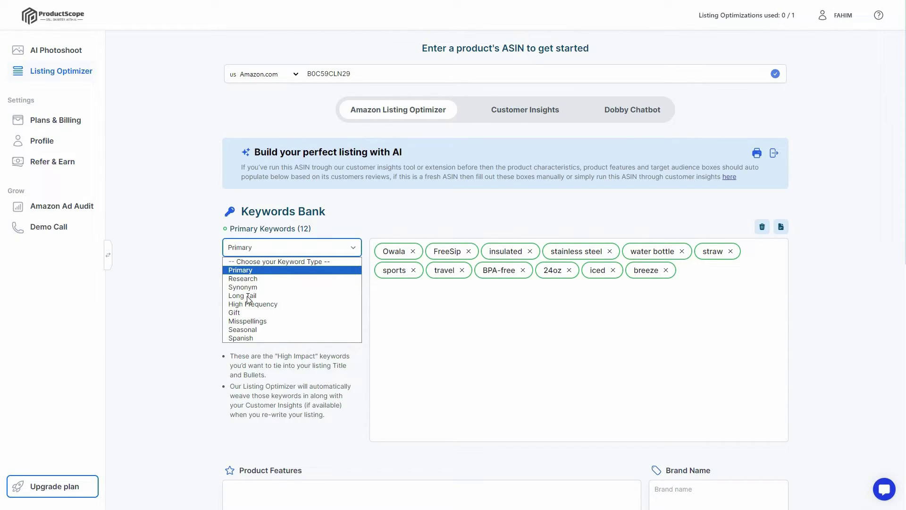
click(314, 295)
click(301, 275)
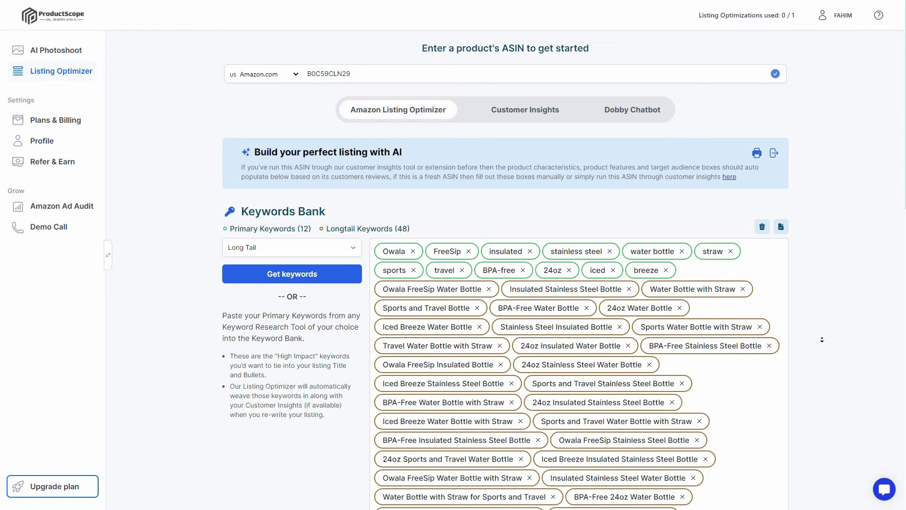
scroll(823, 340, down, 3)
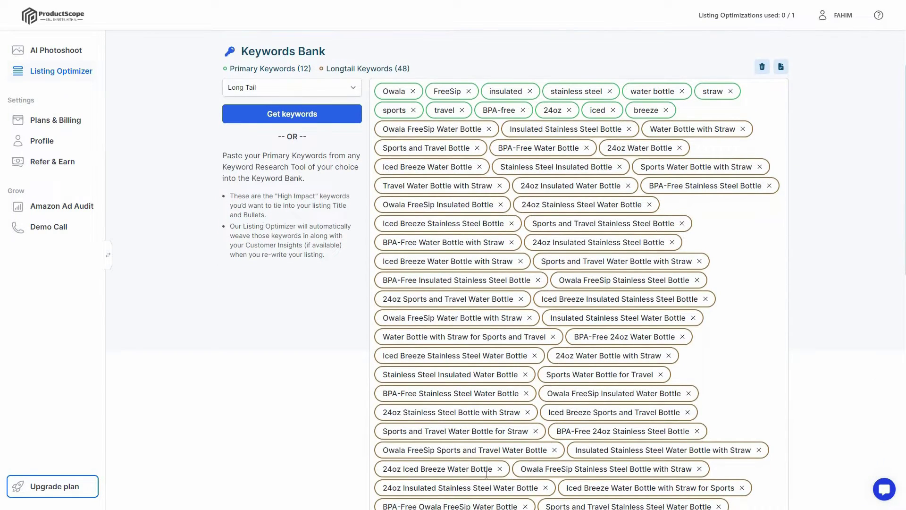
scroll(196, 307, down, 6)
scroll(194, 269, down, 4)
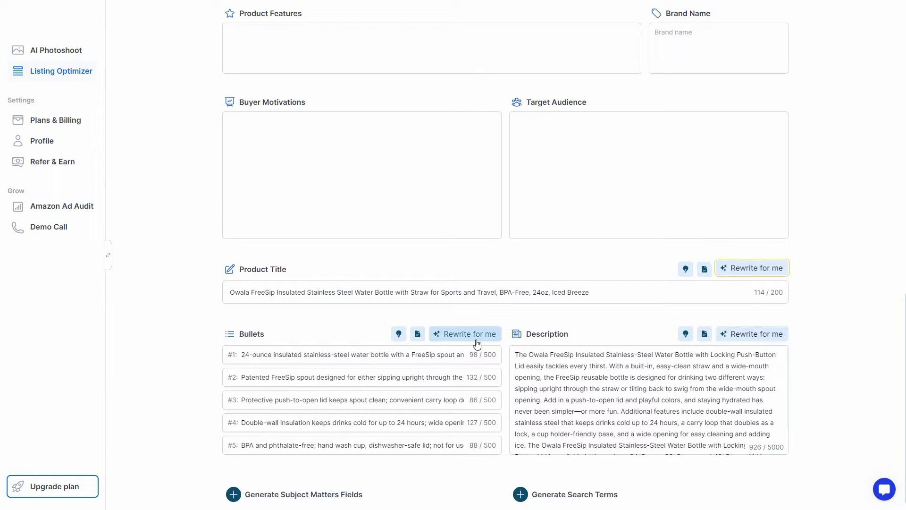
Have the AI rewrite the product title twice and then the description.
click(760, 268)
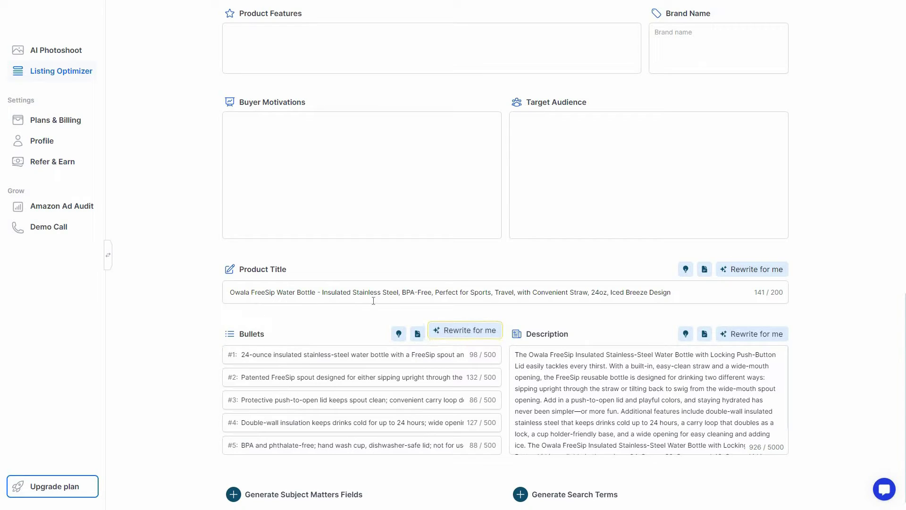
click(751, 269)
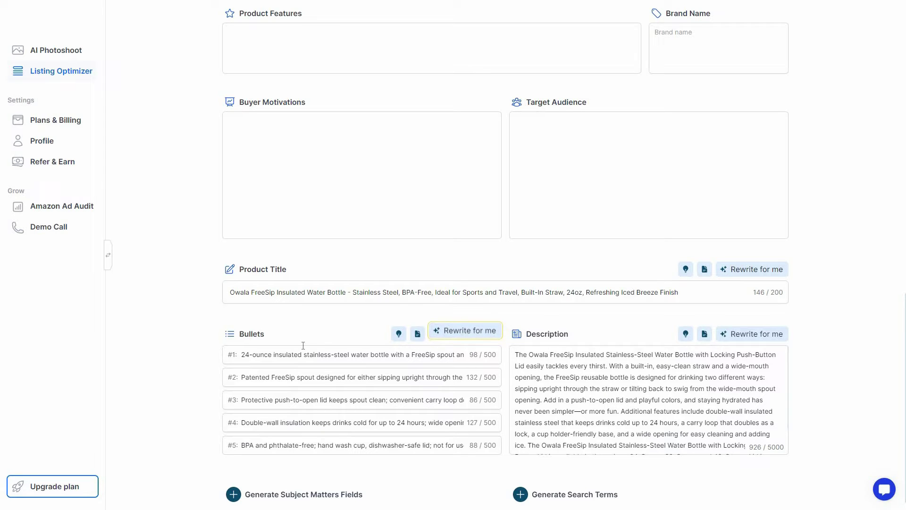
scroll(457, 324, down, 1)
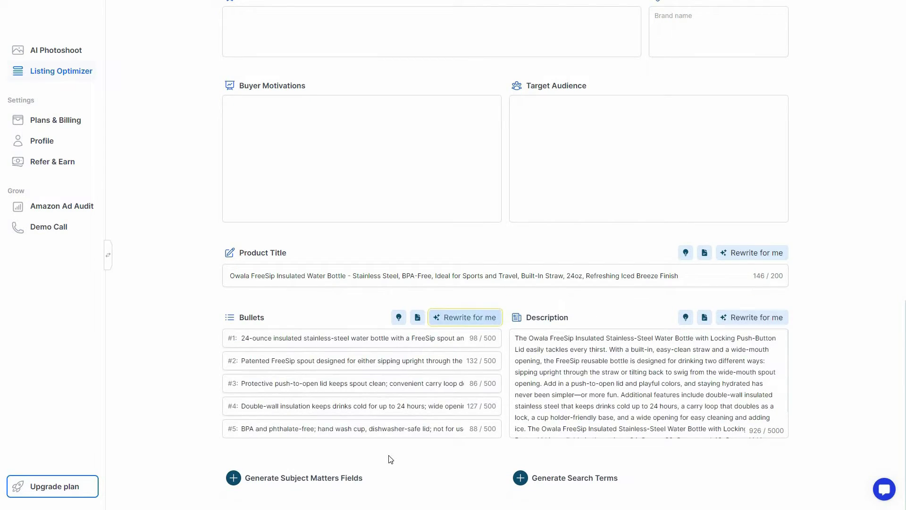
click(741, 322)
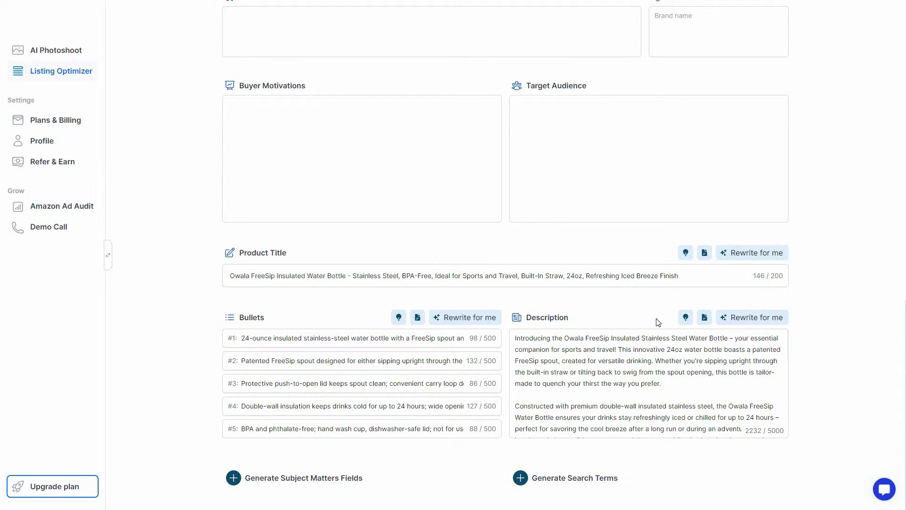
scroll(816, 251, up, 1)
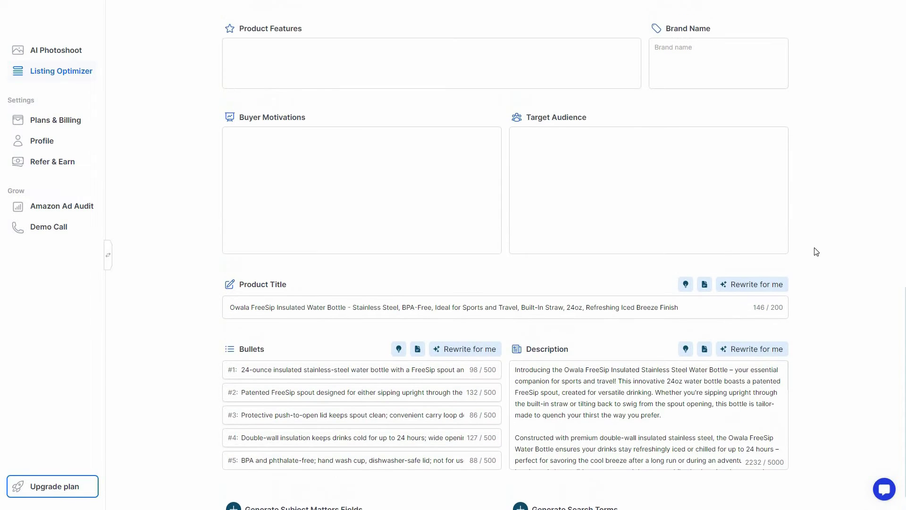
scroll(816, 251, up, 2)
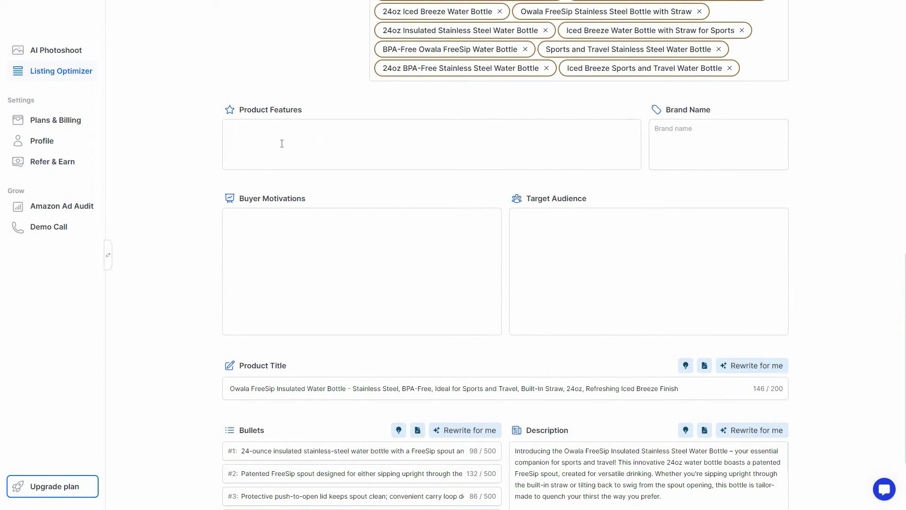
Step through the Brand Name, Buyer Motivations and Target Audience fields.
key(Tab)
key(Tab)
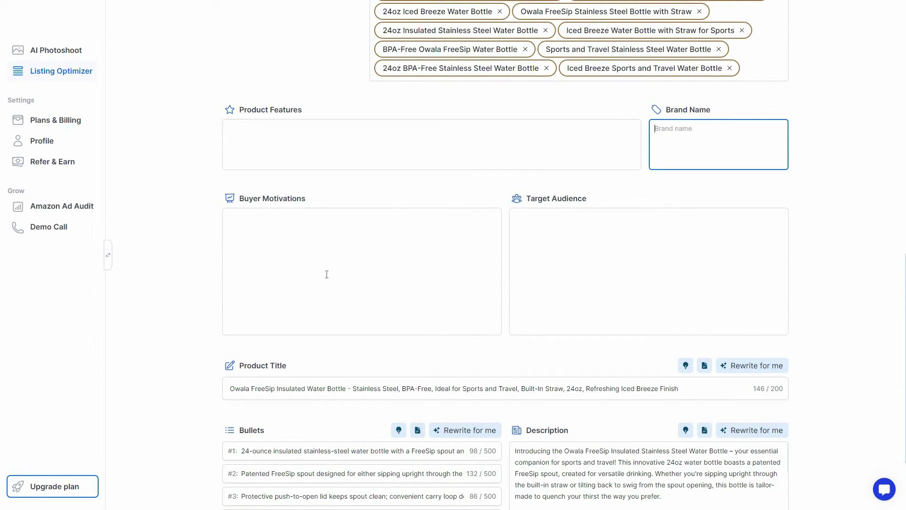
click(326, 267)
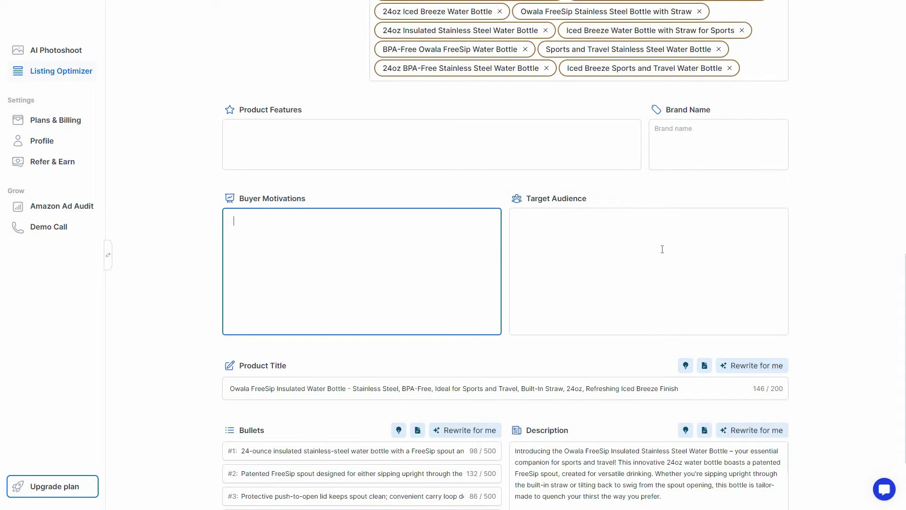
key(Tab)
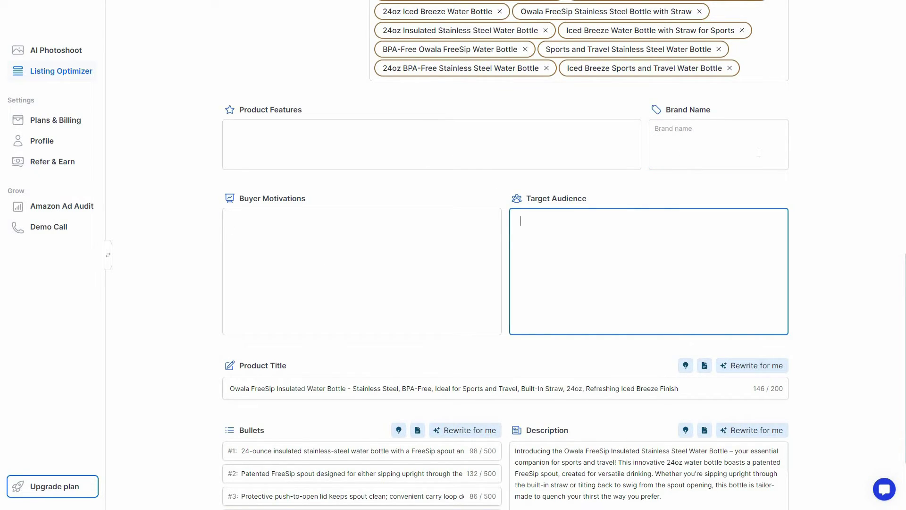
click(824, 373)
scroll(825, 373, down, 2)
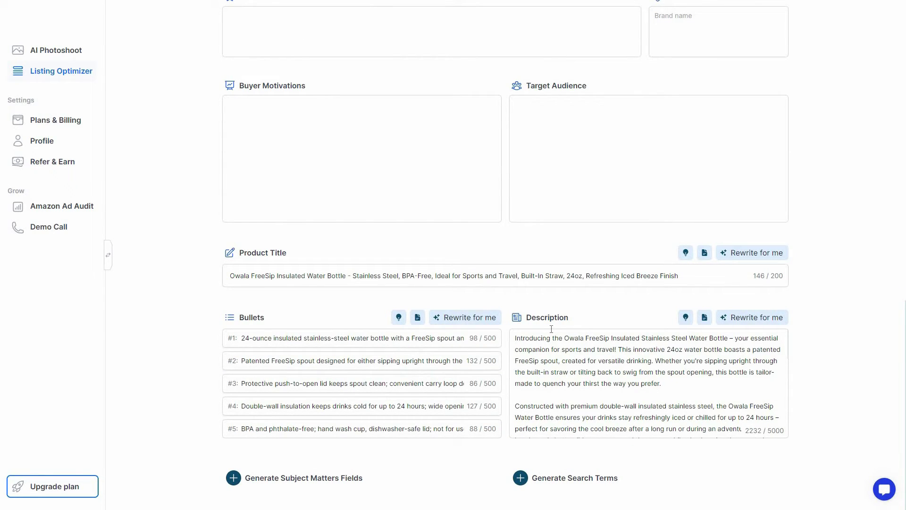
scroll(380, 127, up, 2)
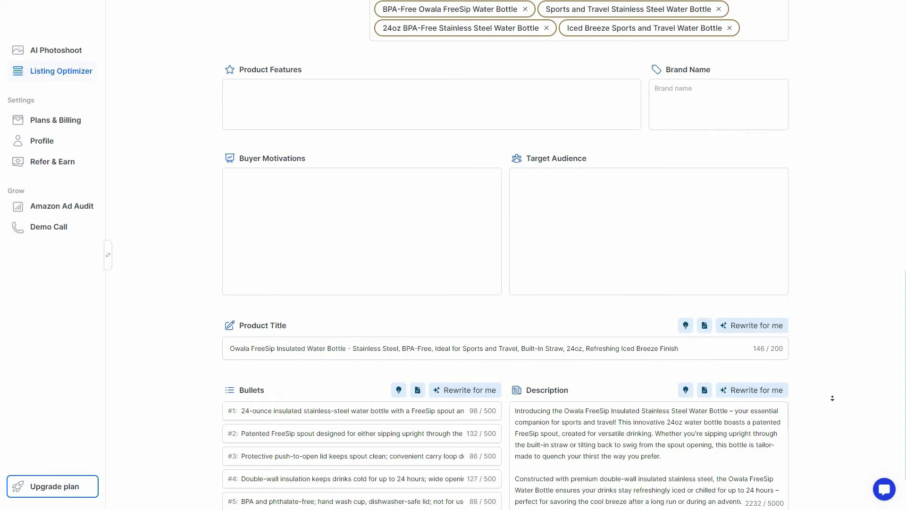
scroll(426, 470, down, 2)
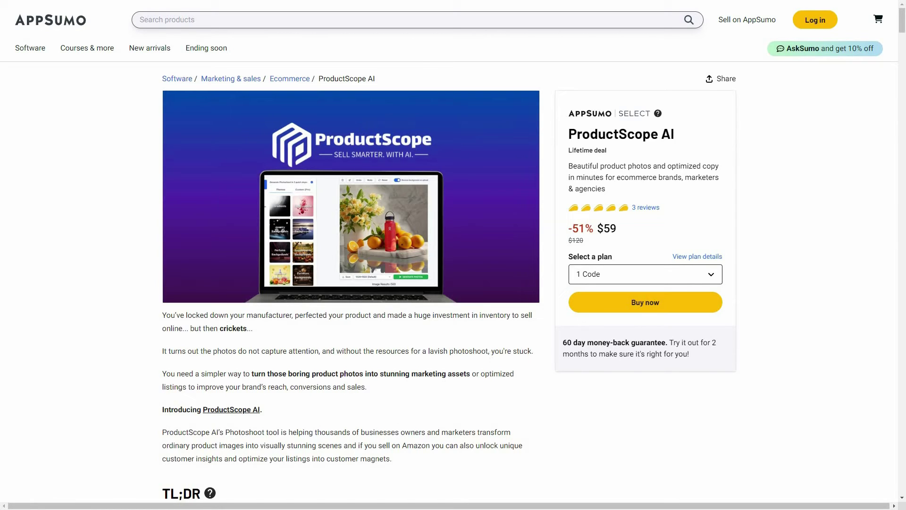
Show the Plans & features section and its $59, $118 and $177 plan cards.
scroll(238, 35, down, 5)
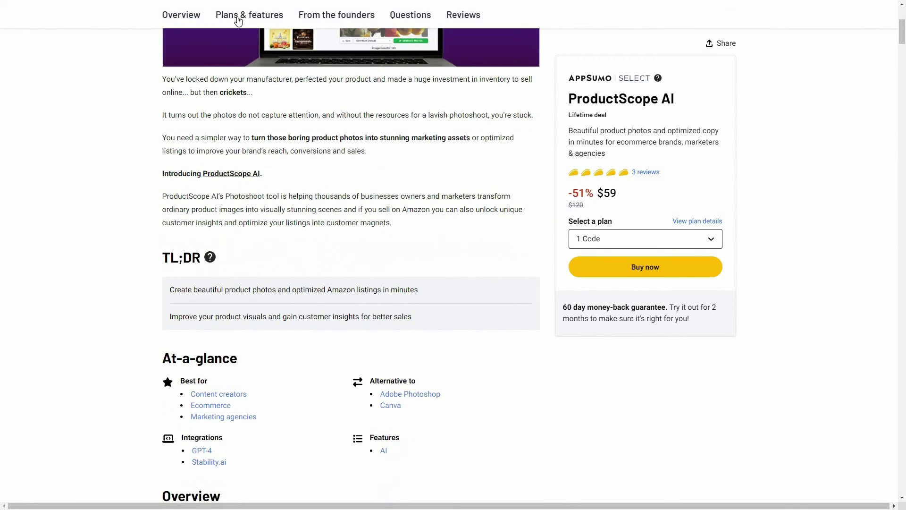
click(238, 21)
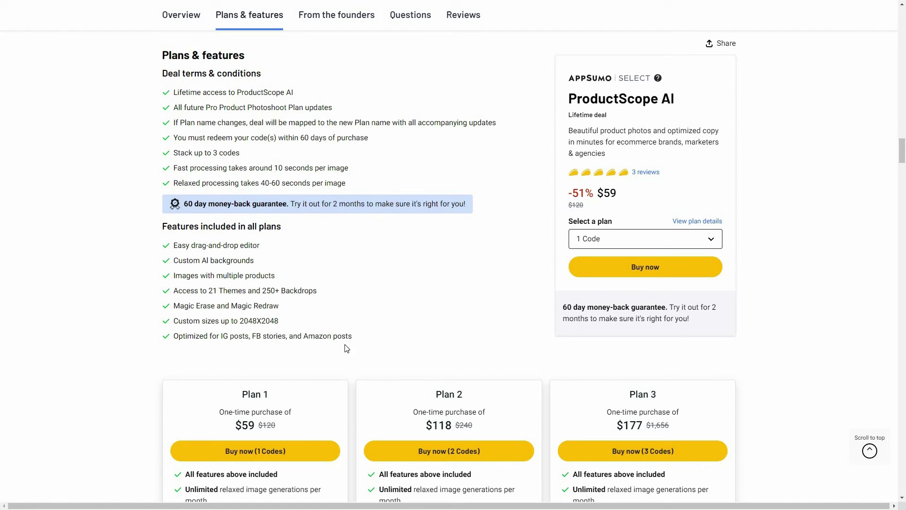
scroll(774, 358, down, 1)
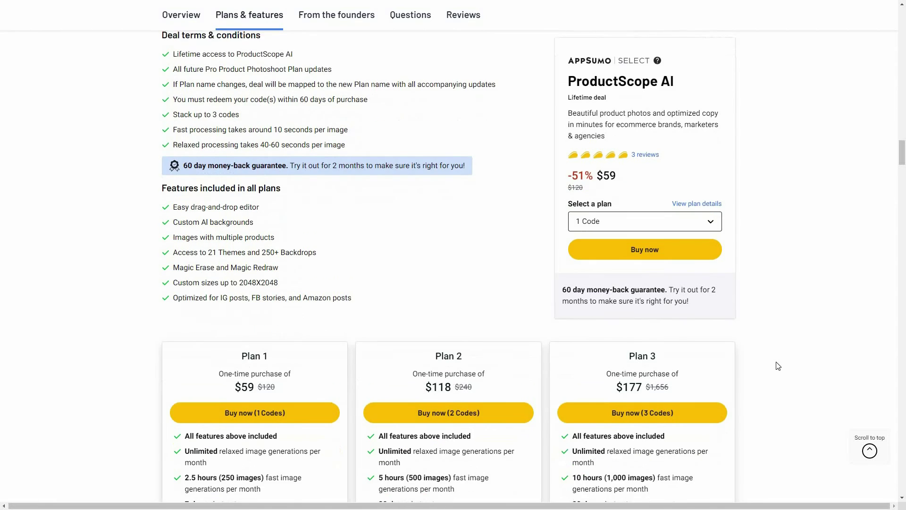
scroll(777, 366, down, 3)
scroll(811, 354, down, 1)
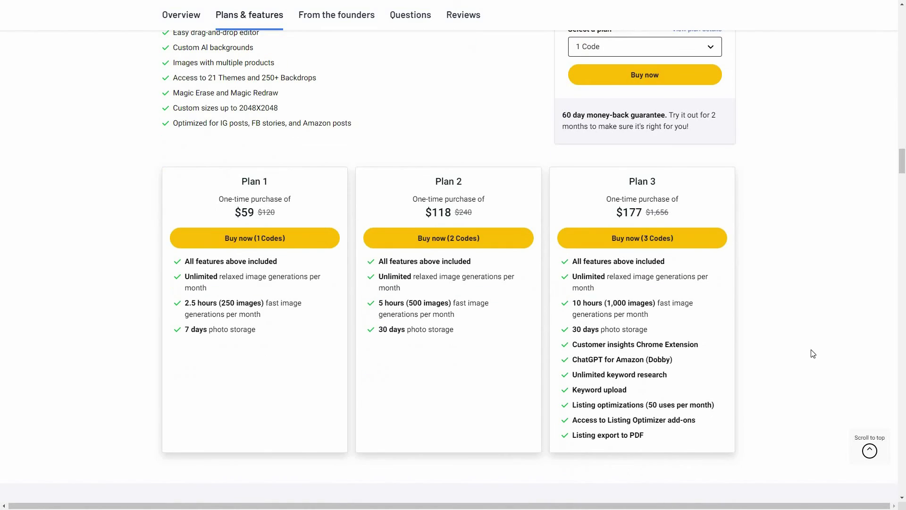